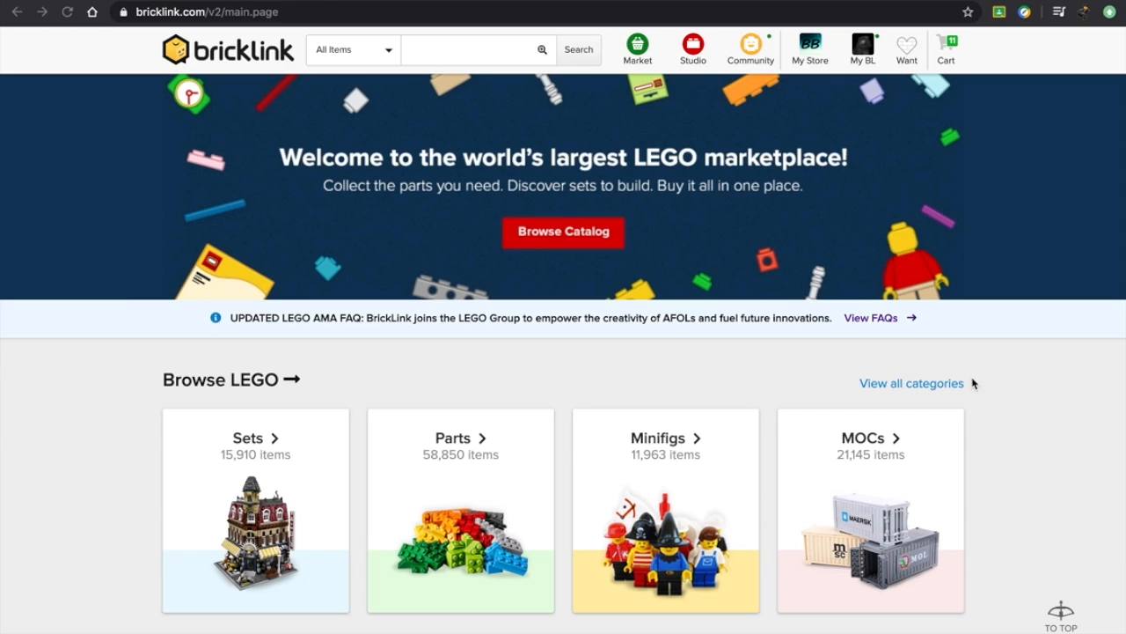
# - Search the BrickLink catalog for "friends ideas"
pyautogui.click(424, 45)
pyautogui.write('friends')
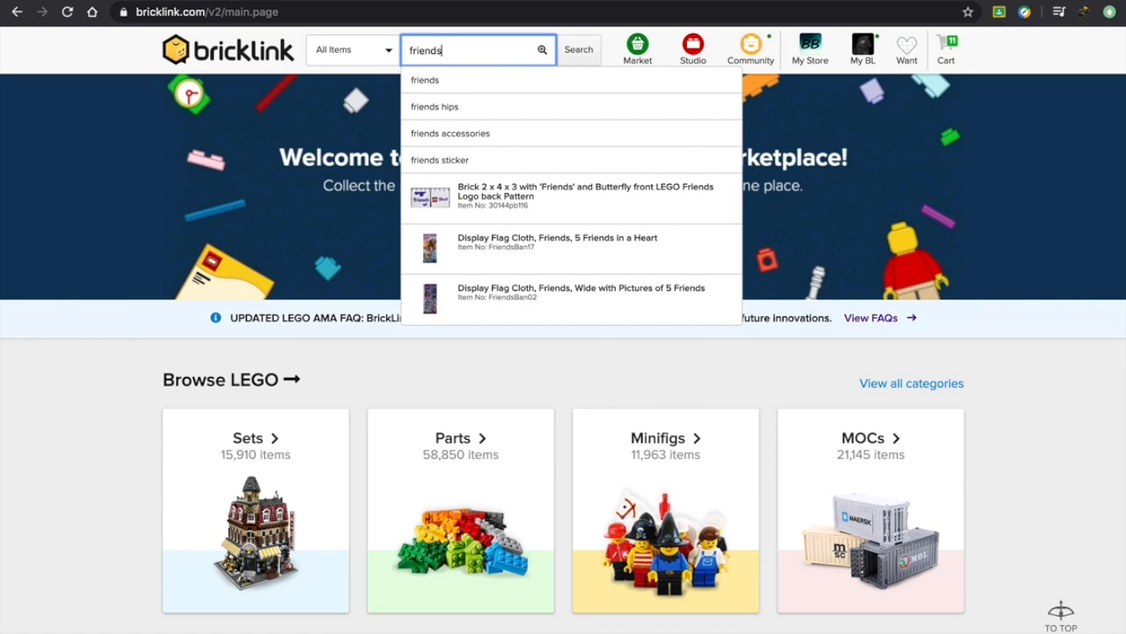
pyautogui.write(' ideas')
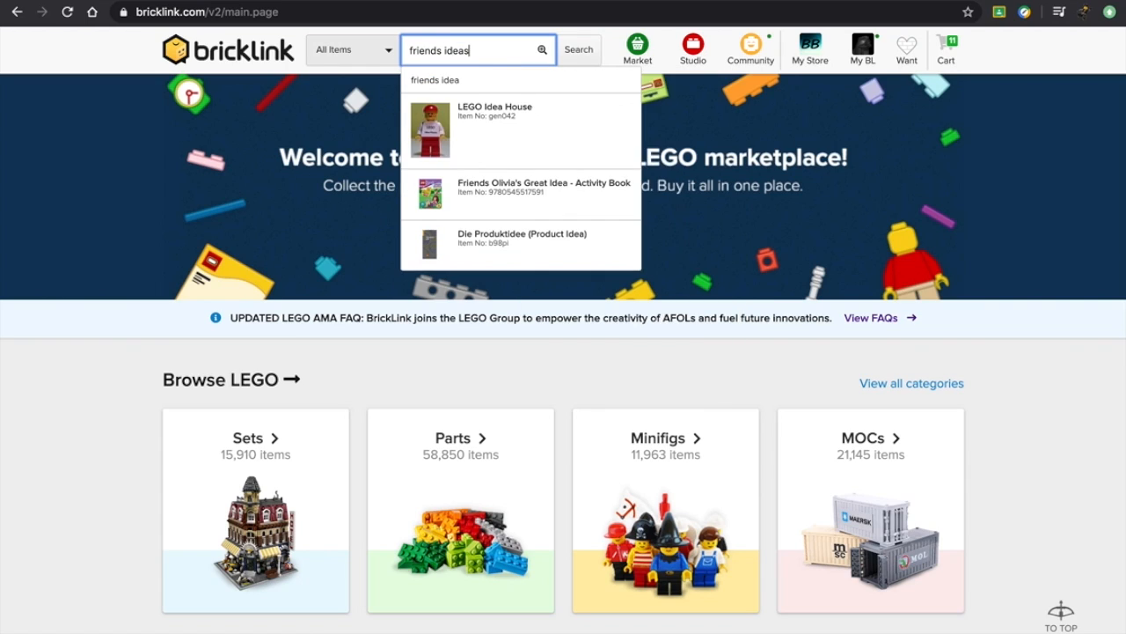
pyautogui.press('Return')
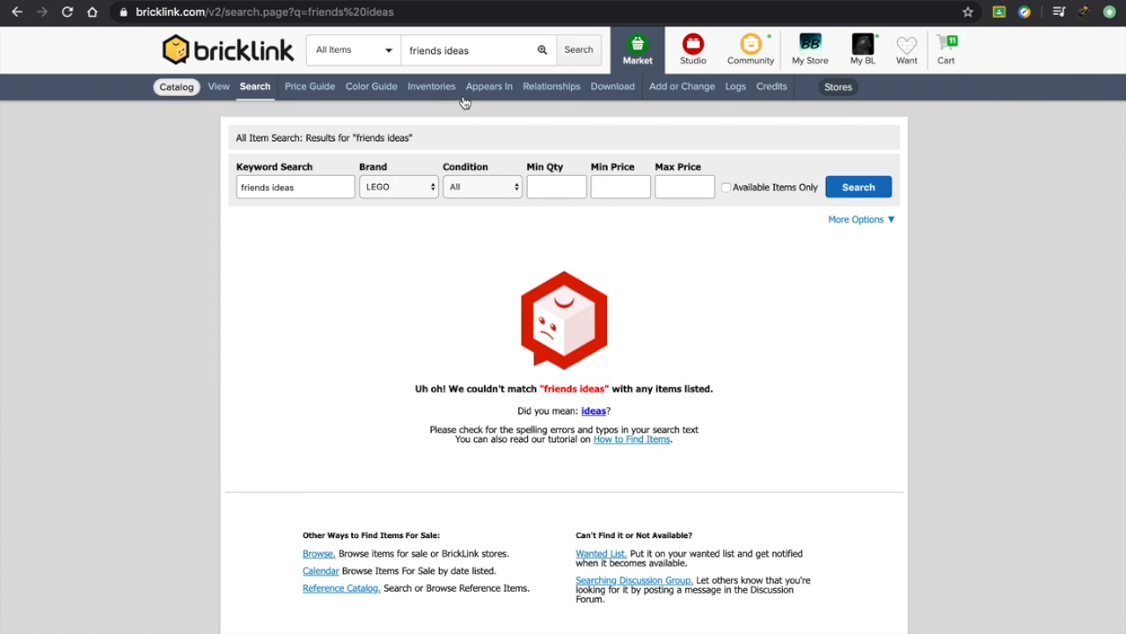
# - Replace the catalog search with "central pe" and open the F·R·I·E·N·D·S Central Perk set from the suggestions
pyautogui.press('BackSpace')
pyautogui.press('BackSpace')
pyautogui.press('BackSpace')
pyautogui.press('BackSpace')
pyautogui.press('BackSpace')
pyautogui.press('BackSpace')
pyautogui.press('BackSpace')
pyautogui.press('BackSpace')
pyautogui.press('BackSpace')
pyautogui.press('BackSpace')
pyautogui.press('BackSpace')
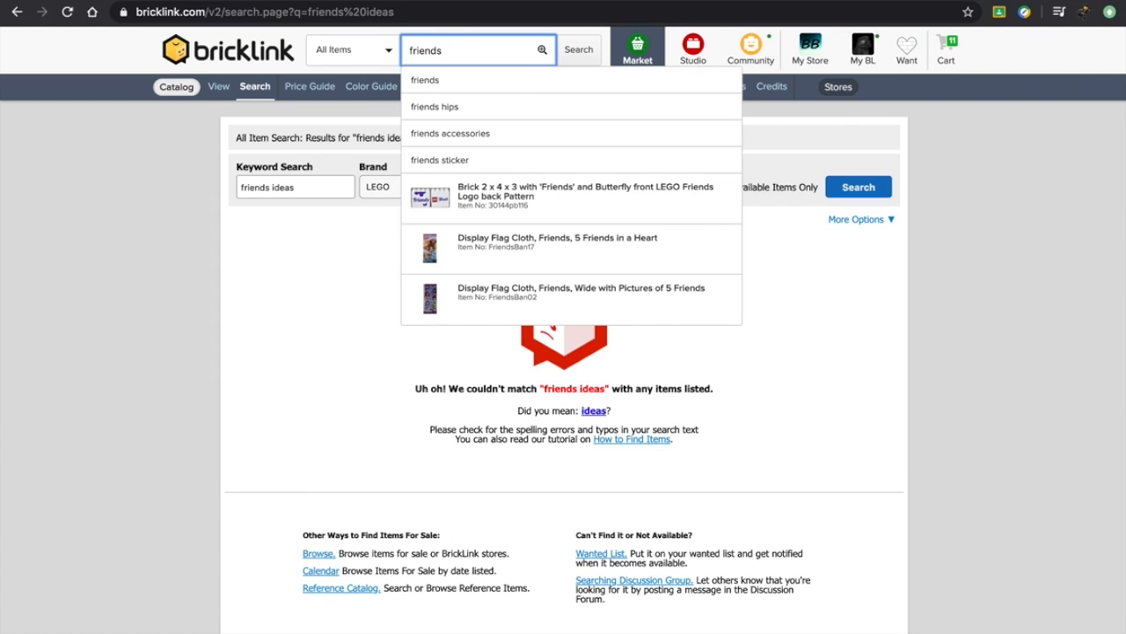
pyautogui.press('BackSpace')
pyautogui.write('cwn')
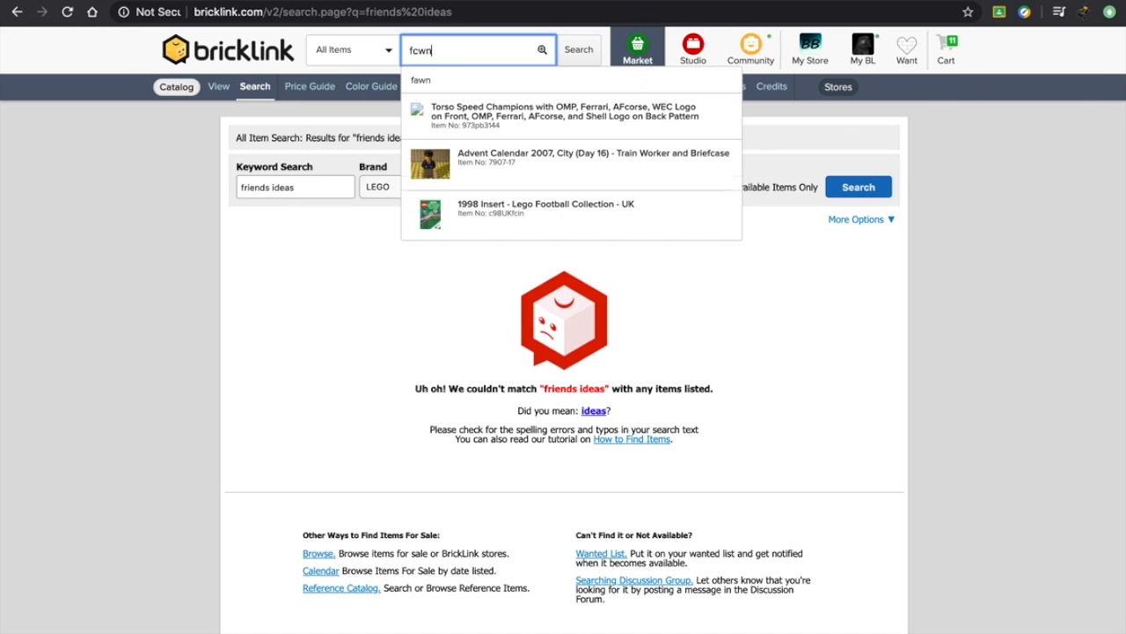
pyautogui.write('central')
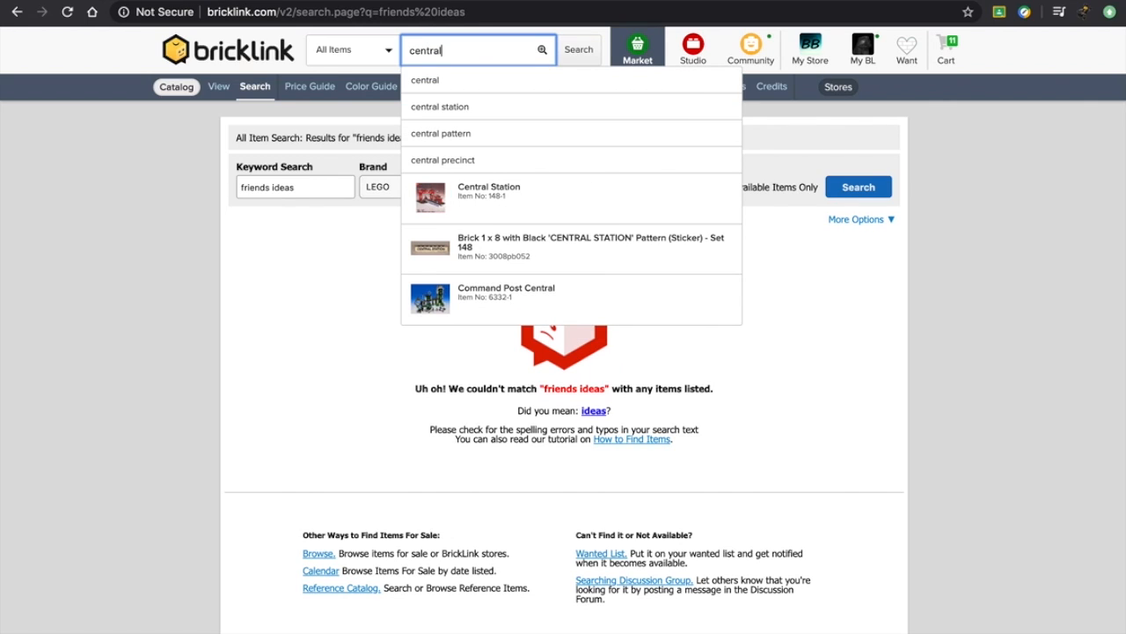
pyautogui.write(' pe')
pyautogui.click(589, 230)
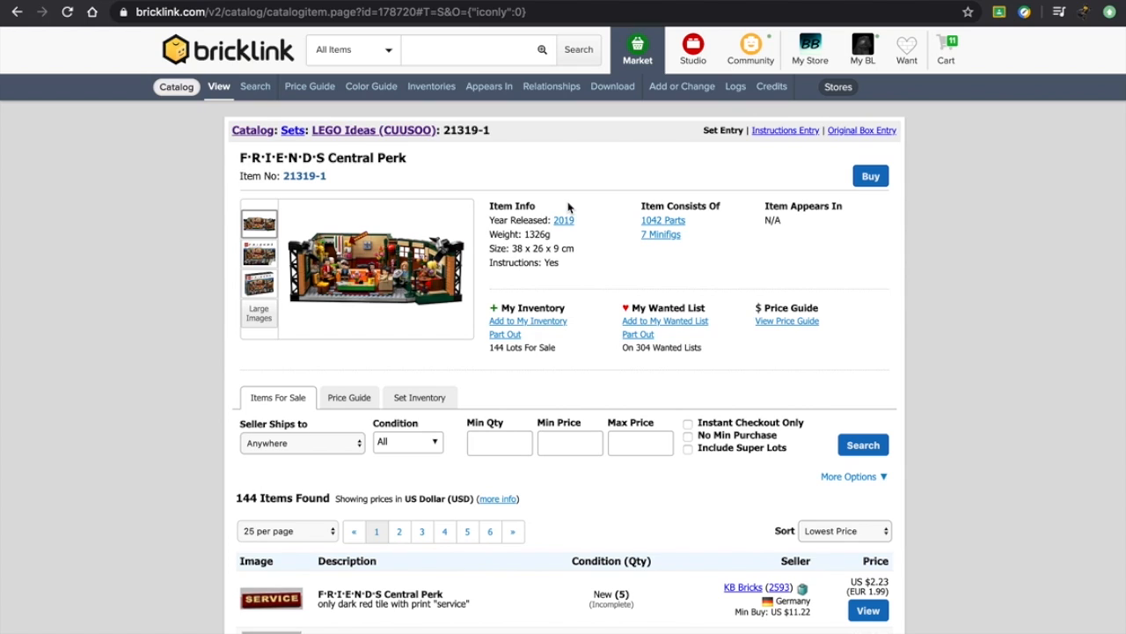
# - Look up "friends central perk lego" on Google in a new browser tab
pyautogui.press('super+t')
pyautogui.write('friends central')
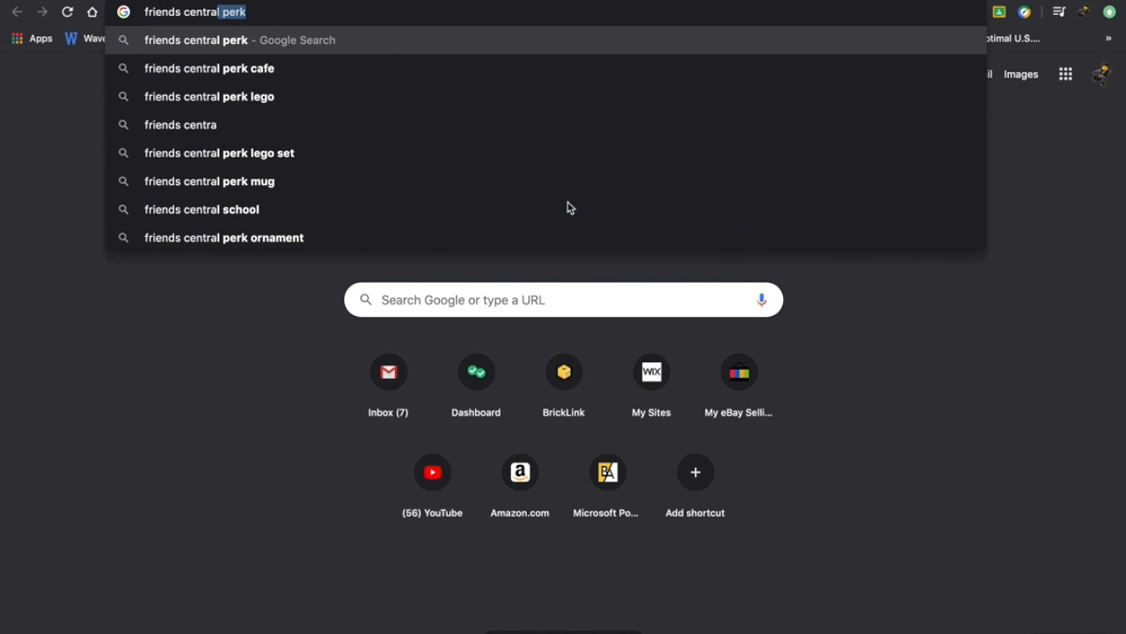
pyautogui.press('Down')
pyautogui.press('Down')
pyautogui.press('Return')
pyautogui.click(444, 192)
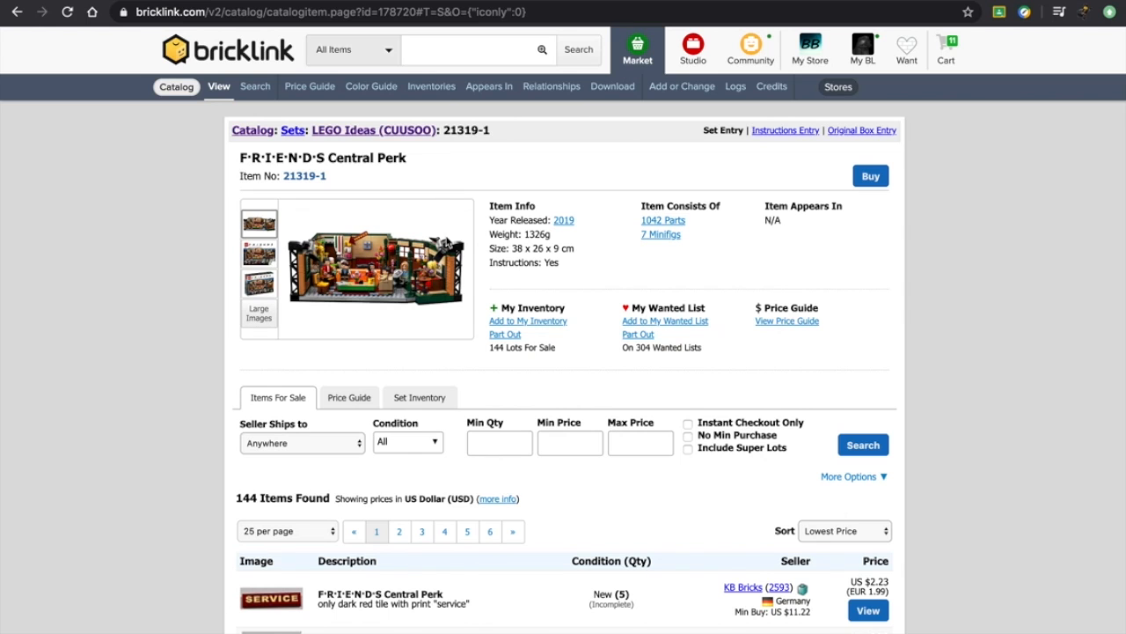
# - View the Central Perk set's price guide, examine the new-condition average prices for past sales and current items, and return to the set page
pyautogui.click(781, 322)
pyautogui.scroll(-1, 377, 400)
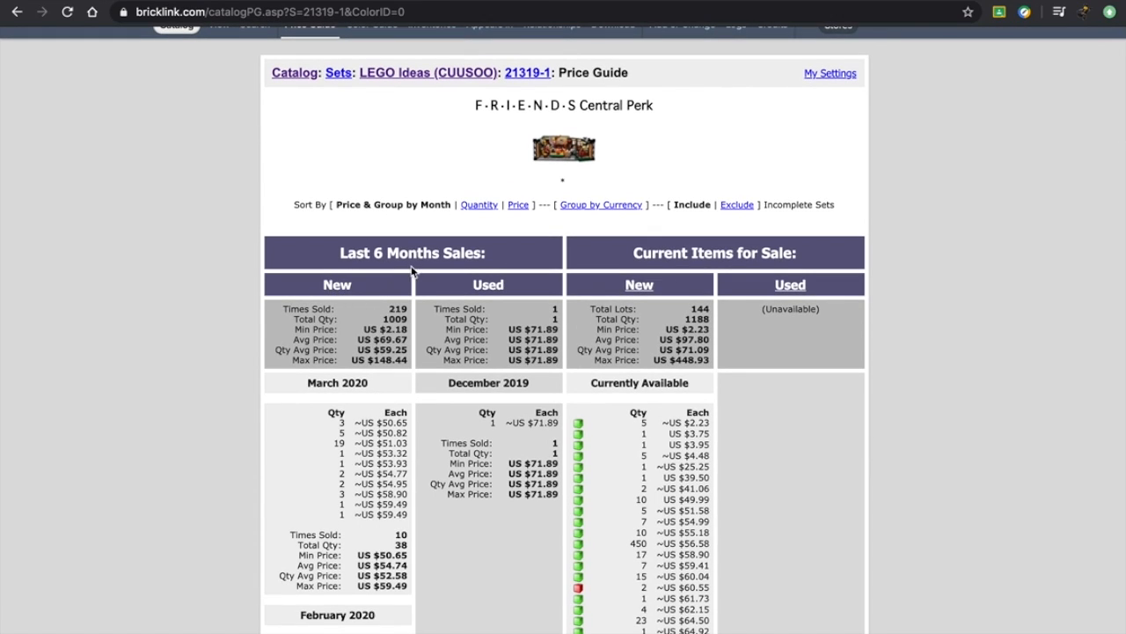
pyautogui.moveTo(380, 340); pyautogui.dragTo(410, 342)
pyautogui.moveTo(678, 339); pyautogui.dragTo(715, 343)
pyautogui.click(16, 11)
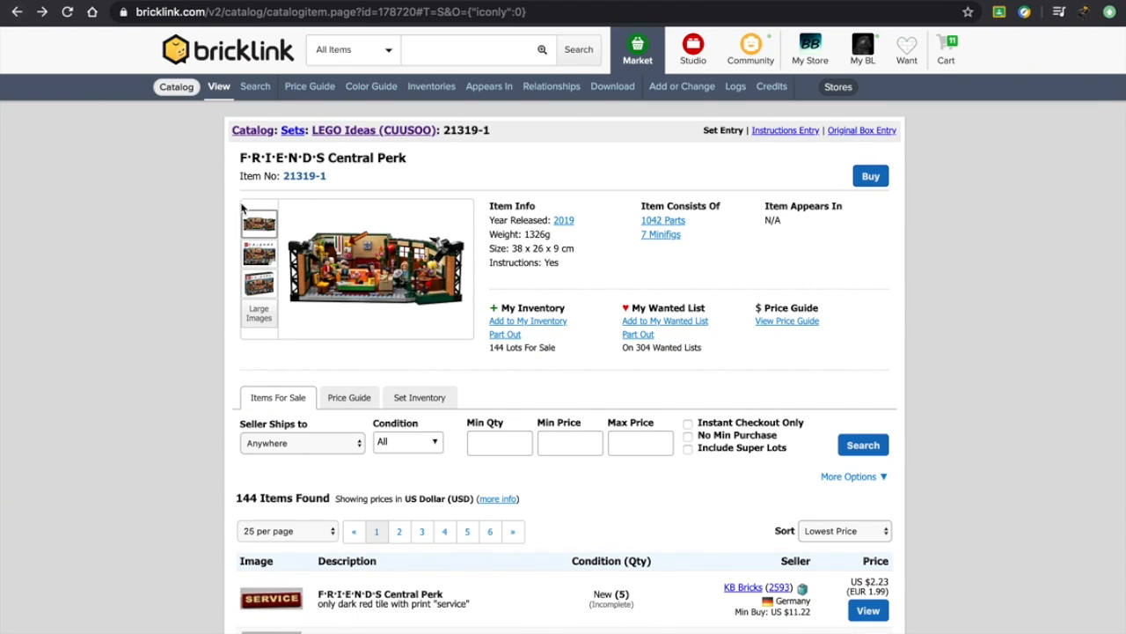
# - Copy the set number 21319, look up its part-out value in the Price Guide, and return to the lookup form
pyautogui.doubleClick(295, 176)
pyautogui.press('super+c')
pyautogui.click(582, 175)
pyautogui.click(316, 87)
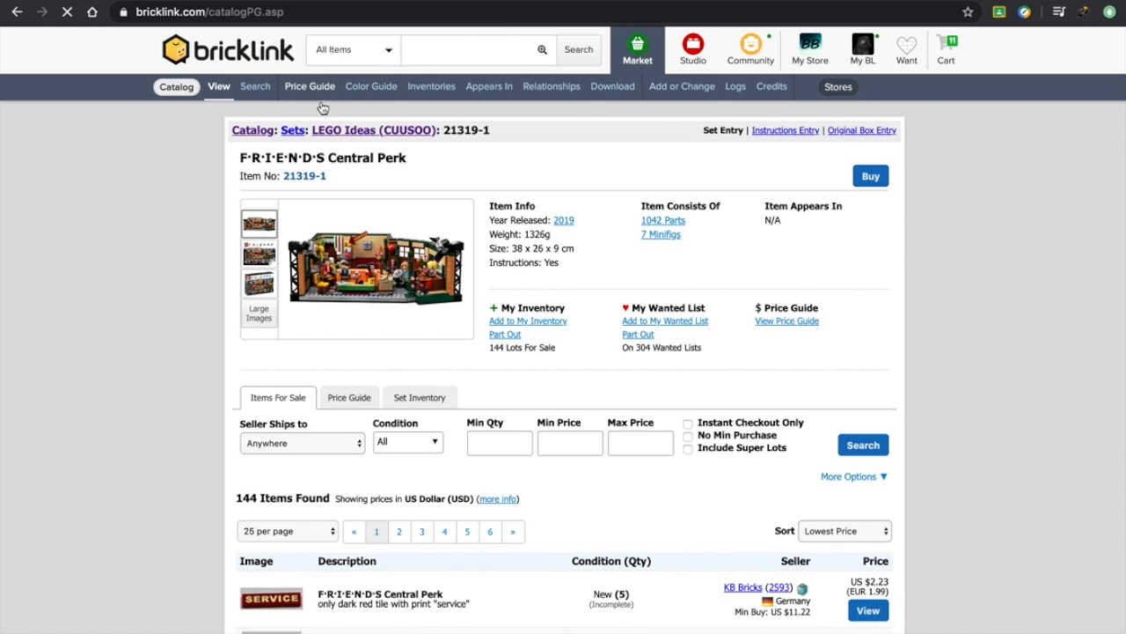
pyautogui.click(695, 187)
pyautogui.press('super+v')
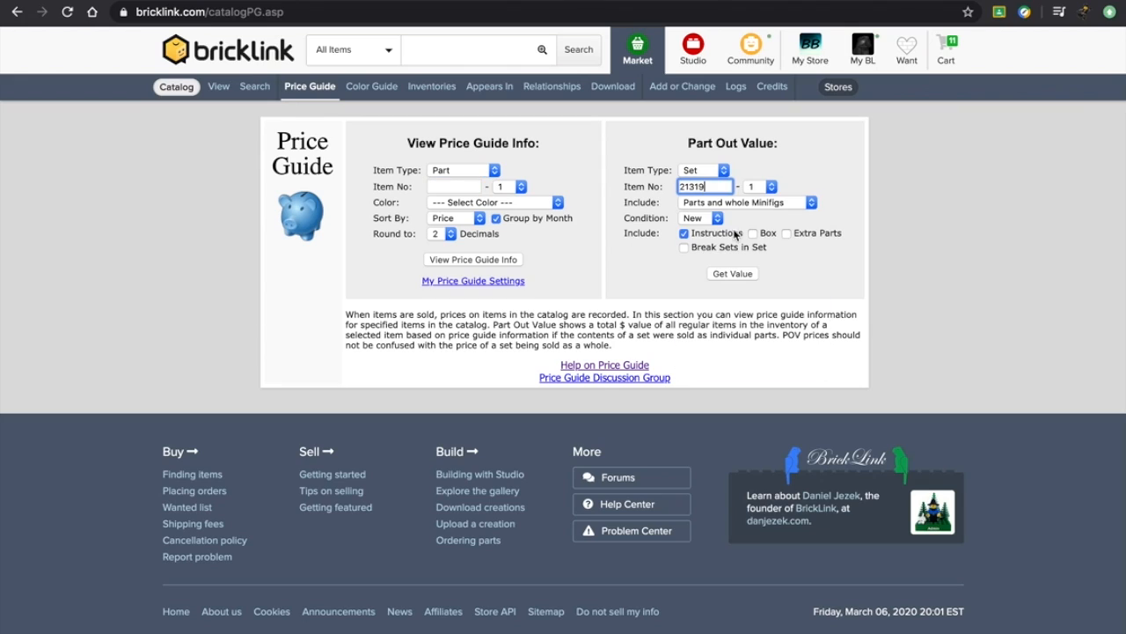
pyautogui.click(736, 275)
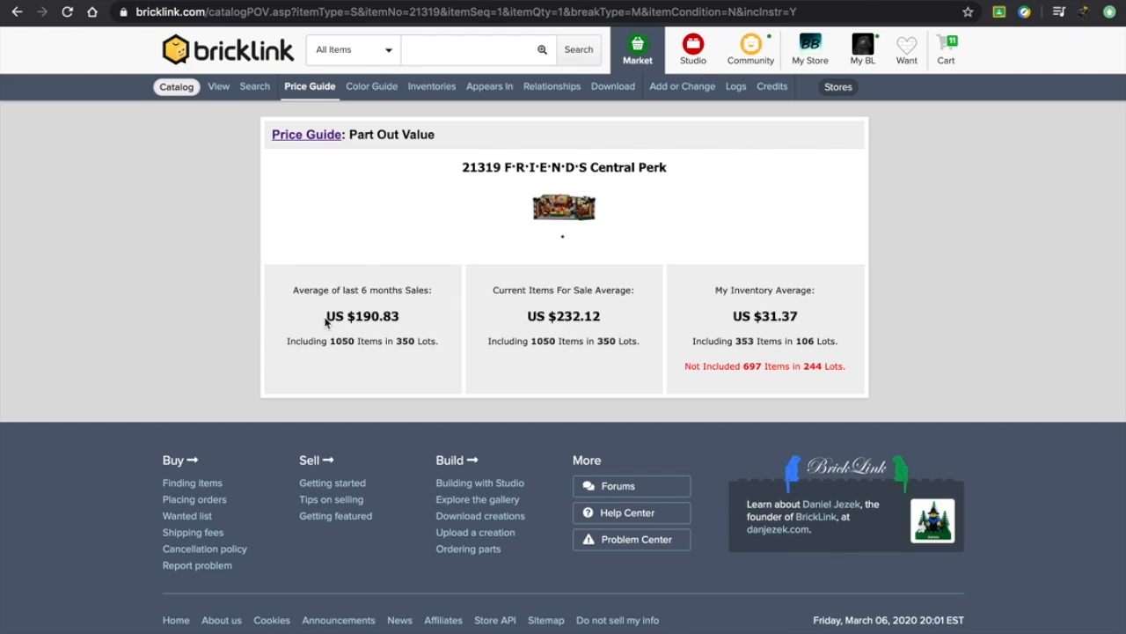
pyautogui.click(17, 11)
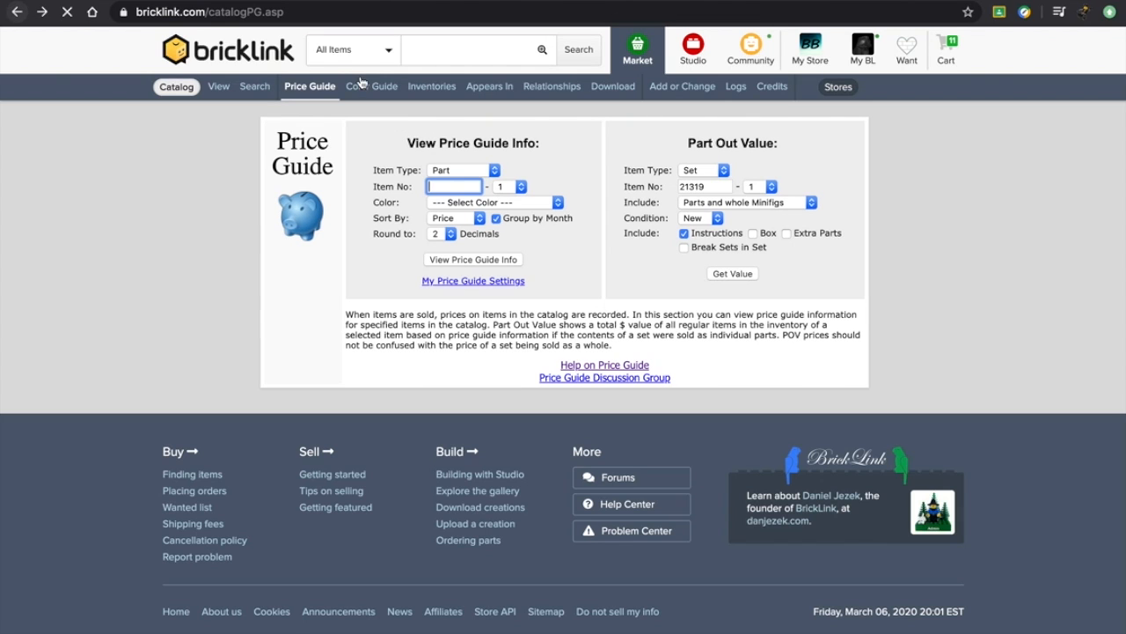
# - Return to the BrickLink home page, search for 21319, and open the F·R·I·E·N·D·S Central Perk set
pyautogui.click(254, 67)
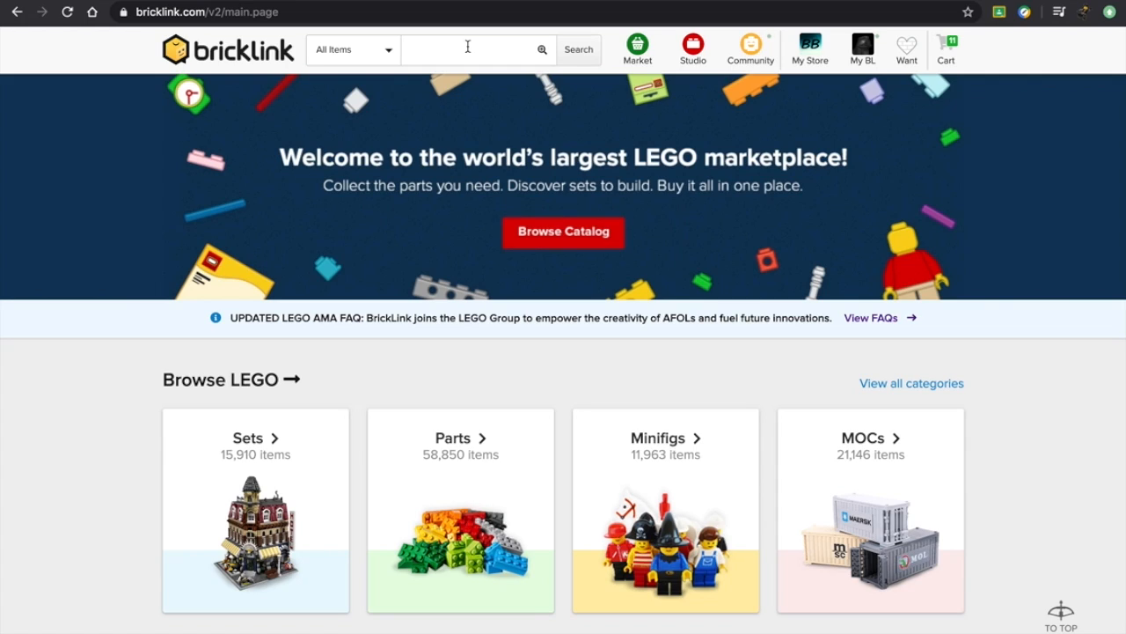
pyautogui.click(467, 47)
pyautogui.write('21319')
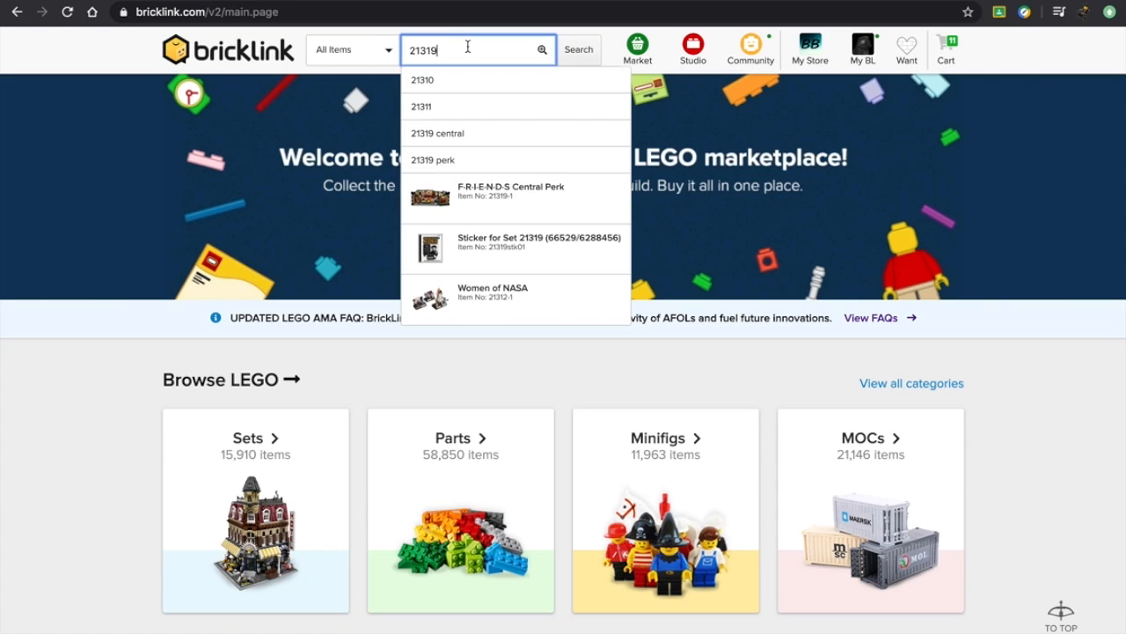
pyautogui.click(574, 50)
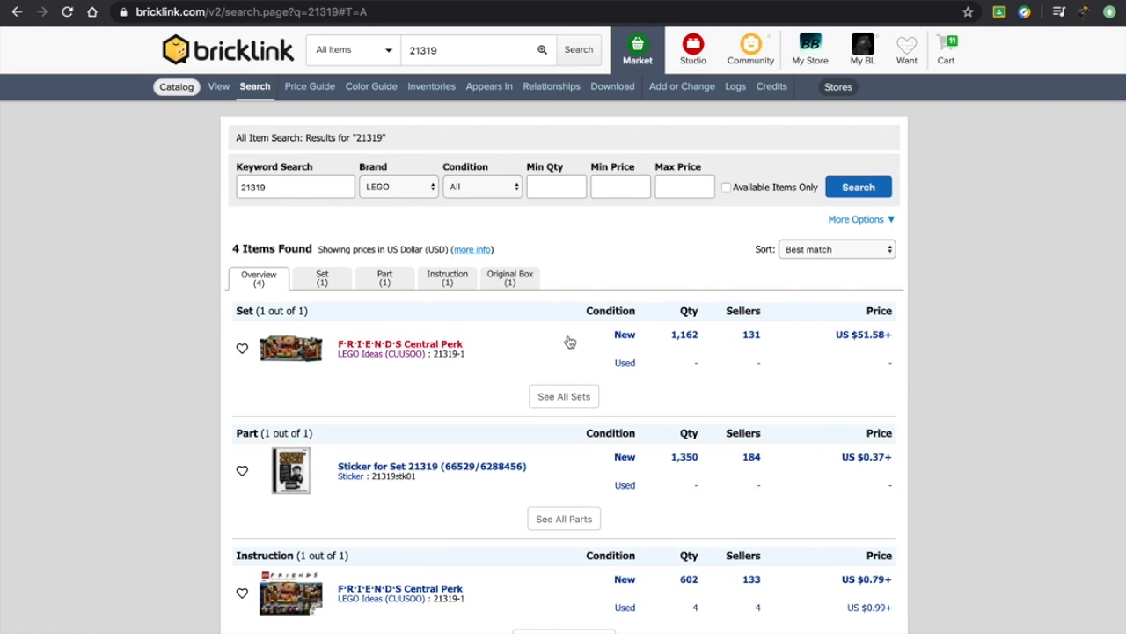
pyautogui.click(452, 343)
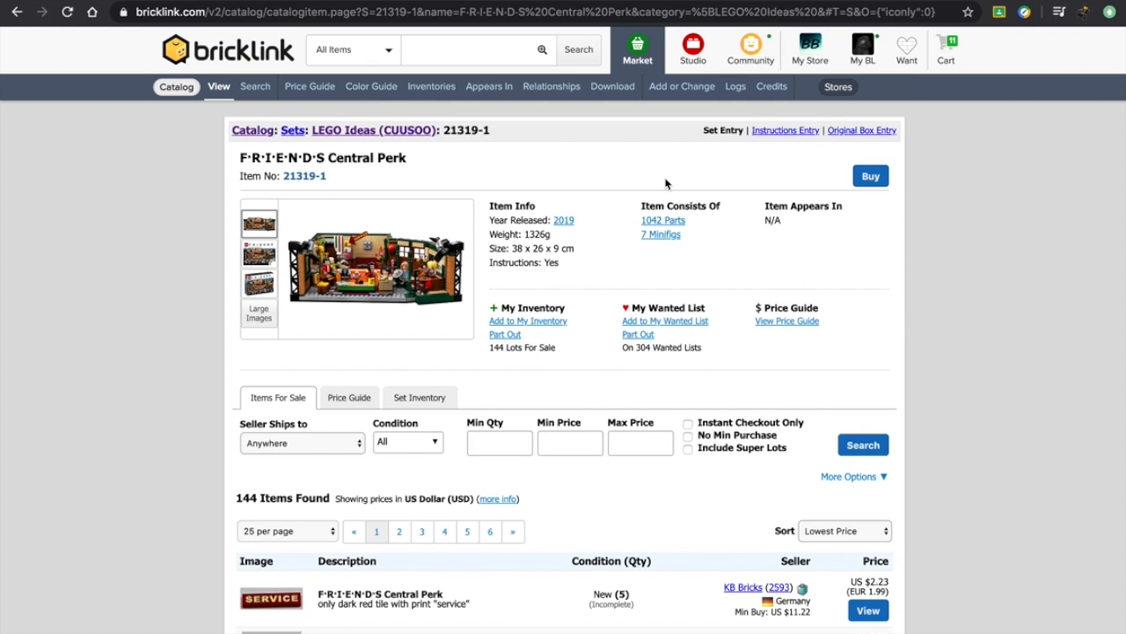
# - View the list of parts the Central Perk set consists of, and return to the set page
pyautogui.click(676, 222)
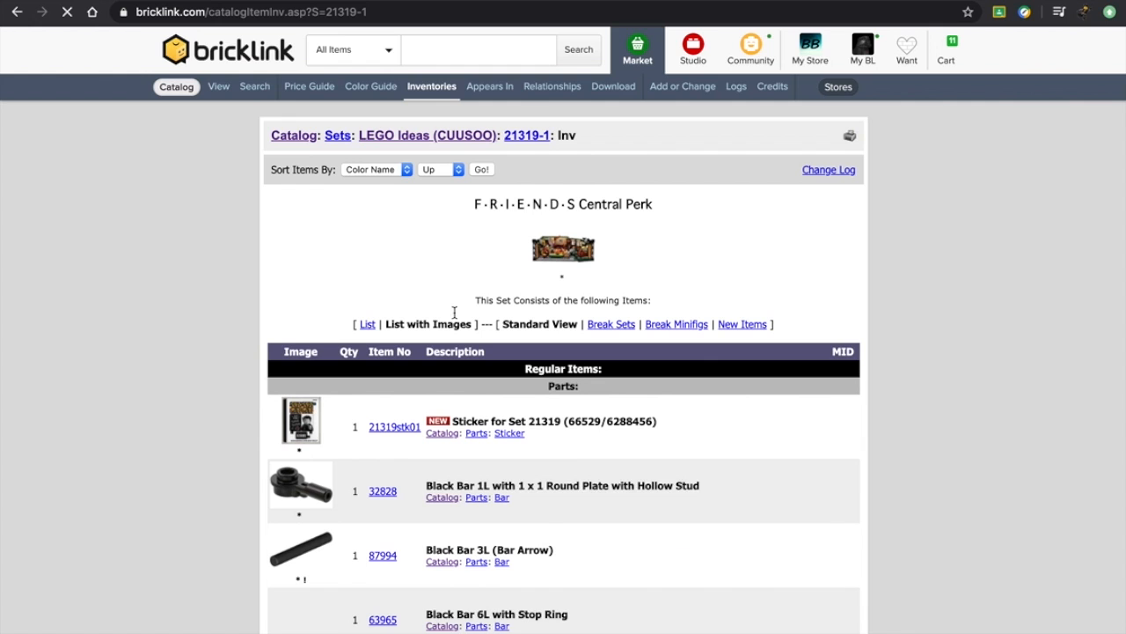
pyautogui.scroll(-5, 309, 337)
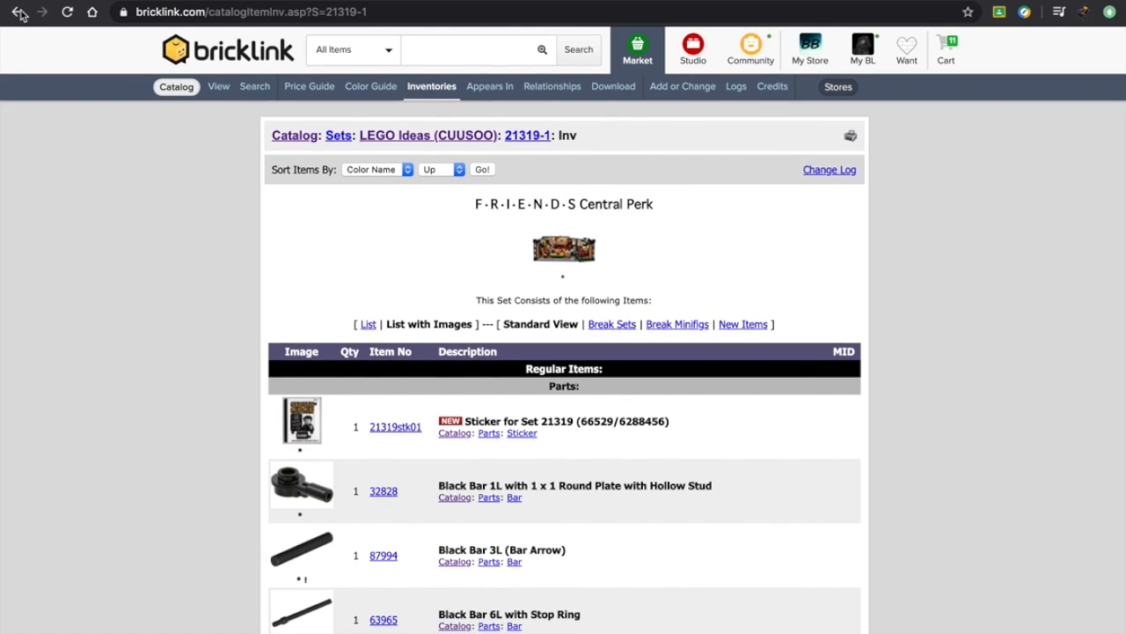
pyautogui.click(23, 16)
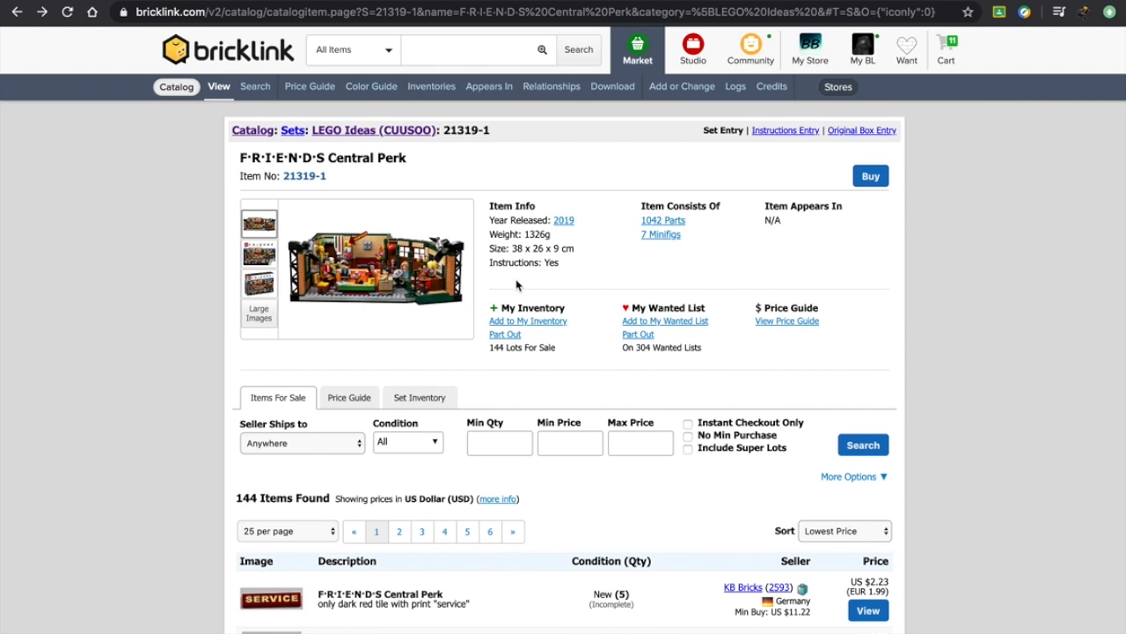
# - Start parting out the Central Perk set into the store inventory and include the original box
pyautogui.click(506, 335)
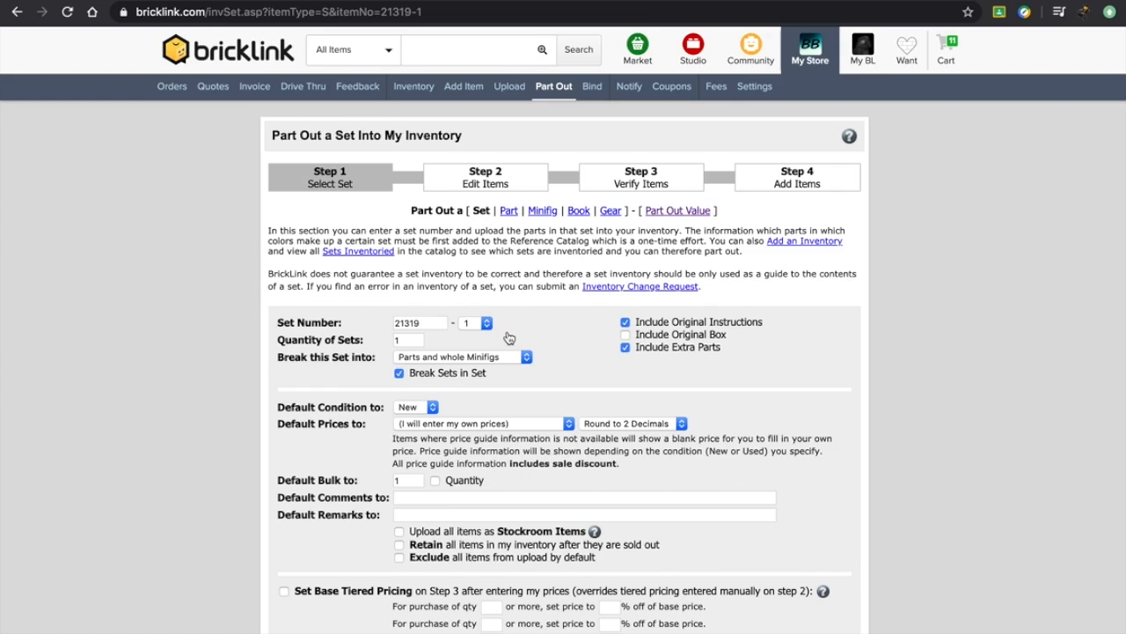
pyautogui.scroll(-2, 509, 338)
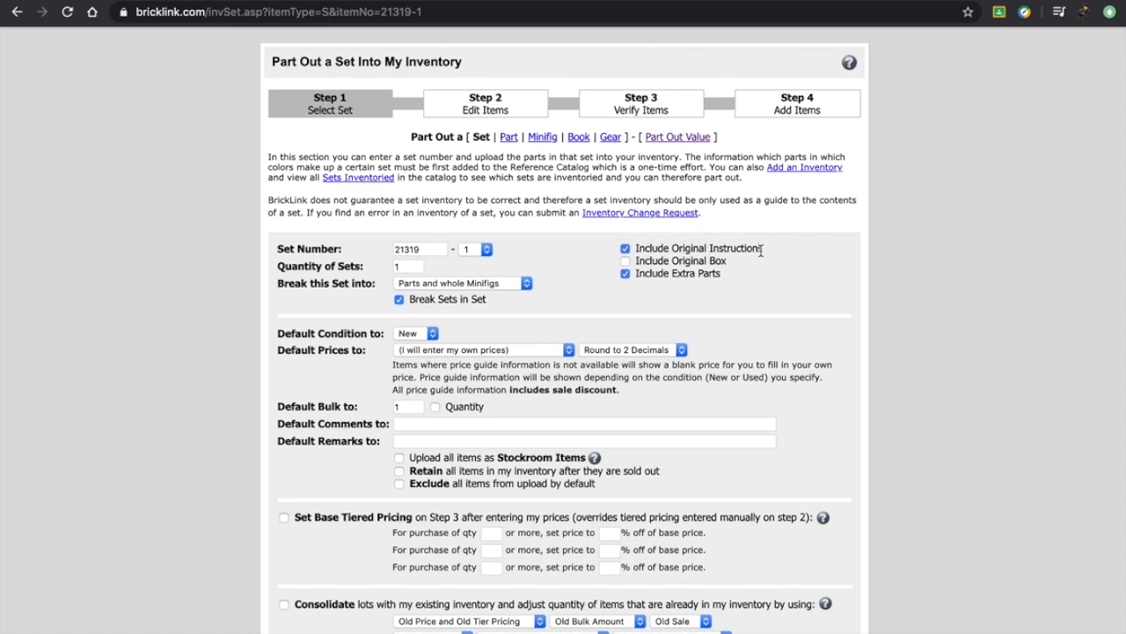
pyautogui.click(626, 264)
# - Try breaking the set into parts including minifig parts, and switch back to parts and whole minifigs
pyautogui.click(488, 288)
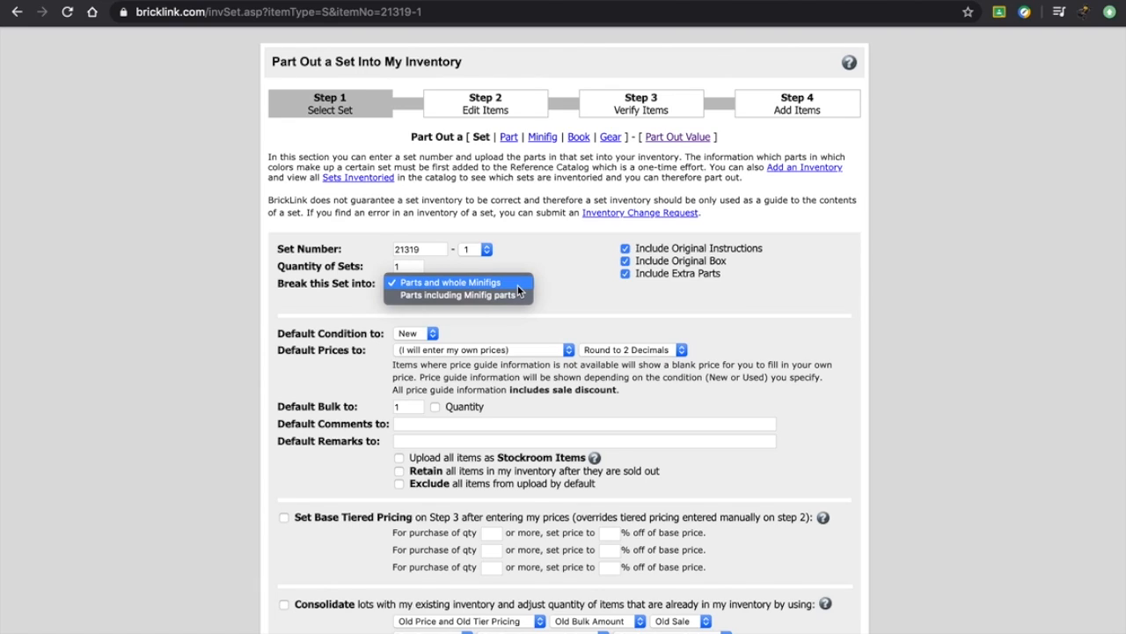
pyautogui.click(517, 296)
pyautogui.click(491, 285)
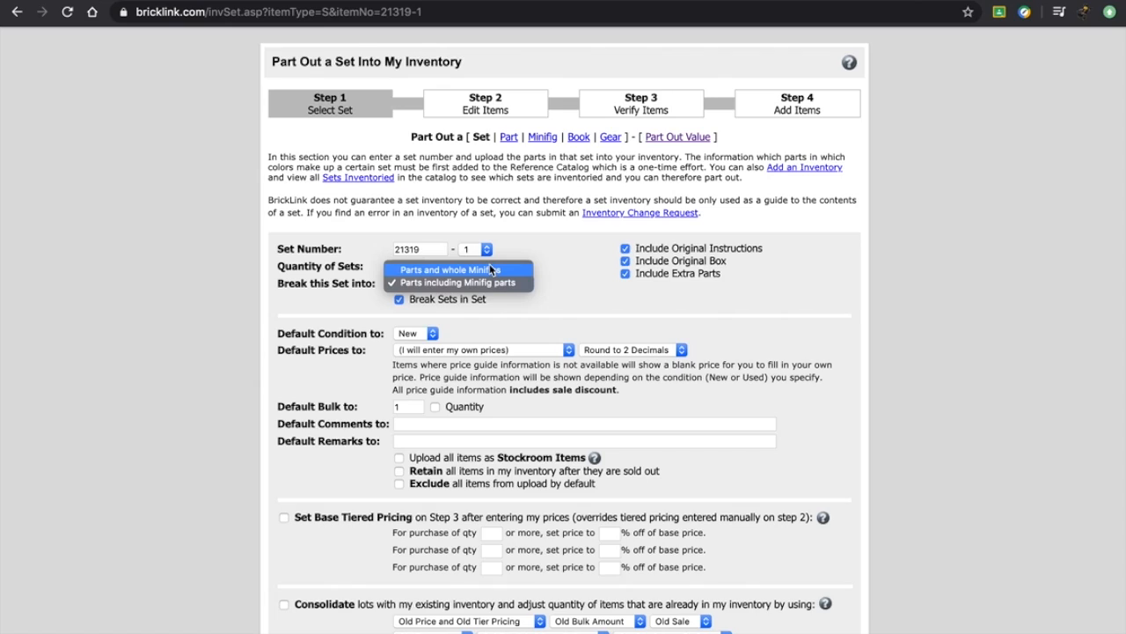
pyautogui.click(491, 270)
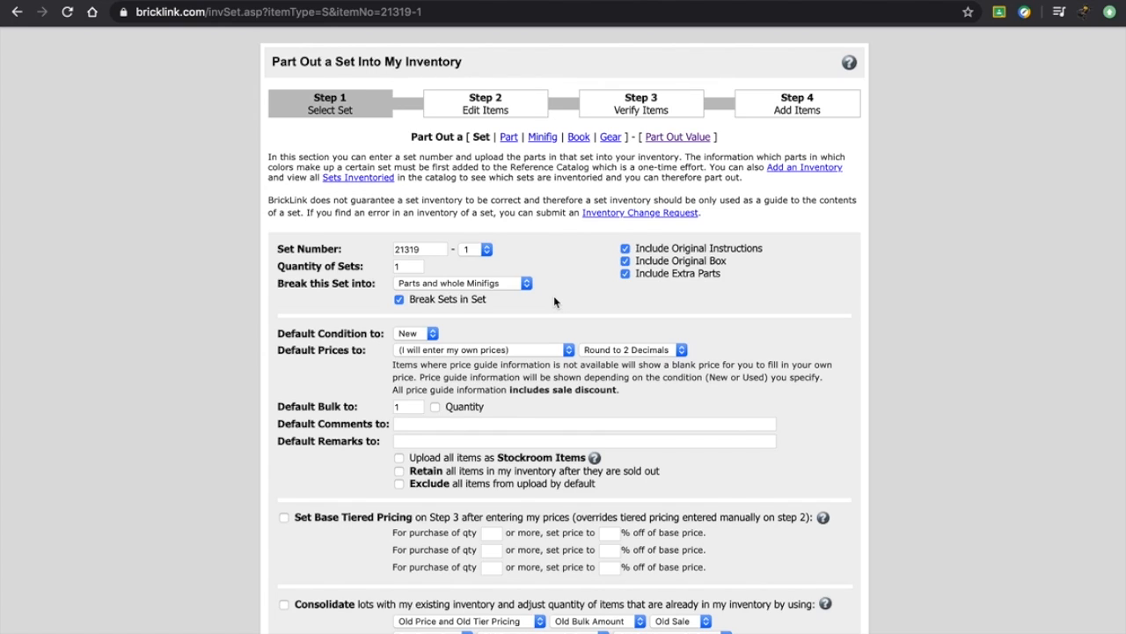
# - Set the default prices to Last 6 Months Sales Average, keeping the condition New and rounding to 2 decimals
pyautogui.scroll(-2, 553, 295)
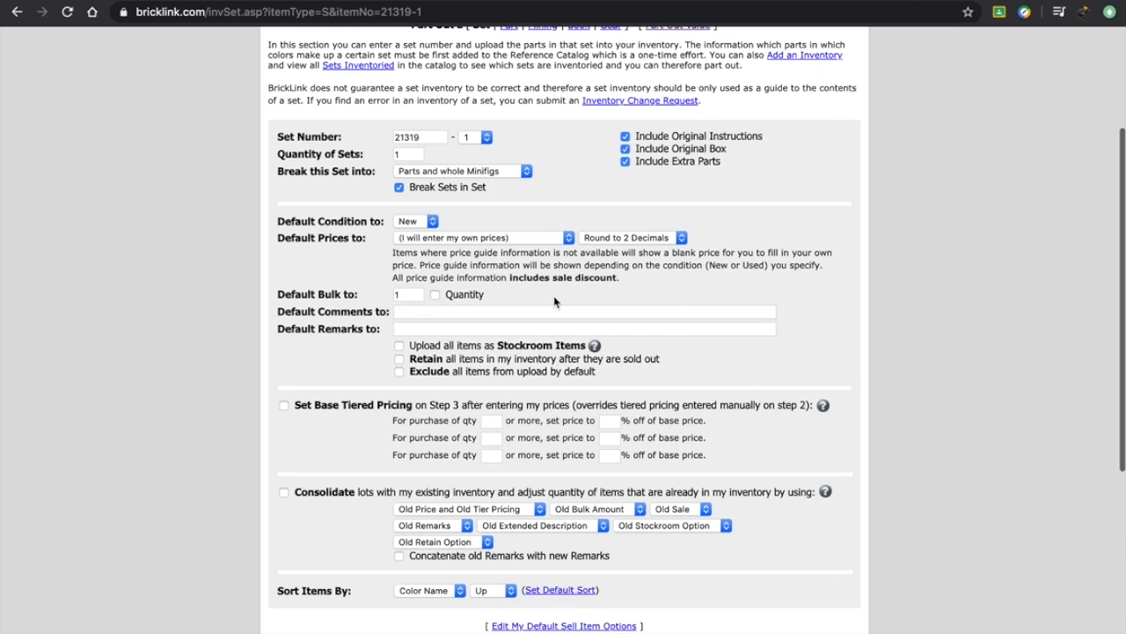
pyautogui.click(433, 223)
pyautogui.click(491, 219)
pyautogui.click(500, 203)
pyautogui.click(507, 237)
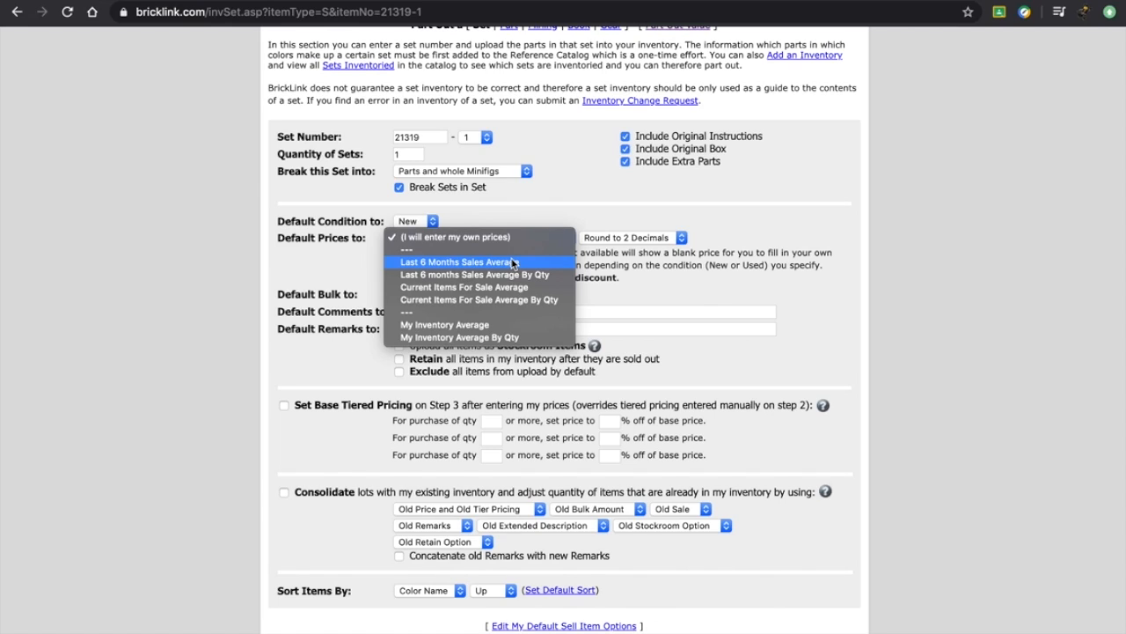
pyautogui.click(514, 263)
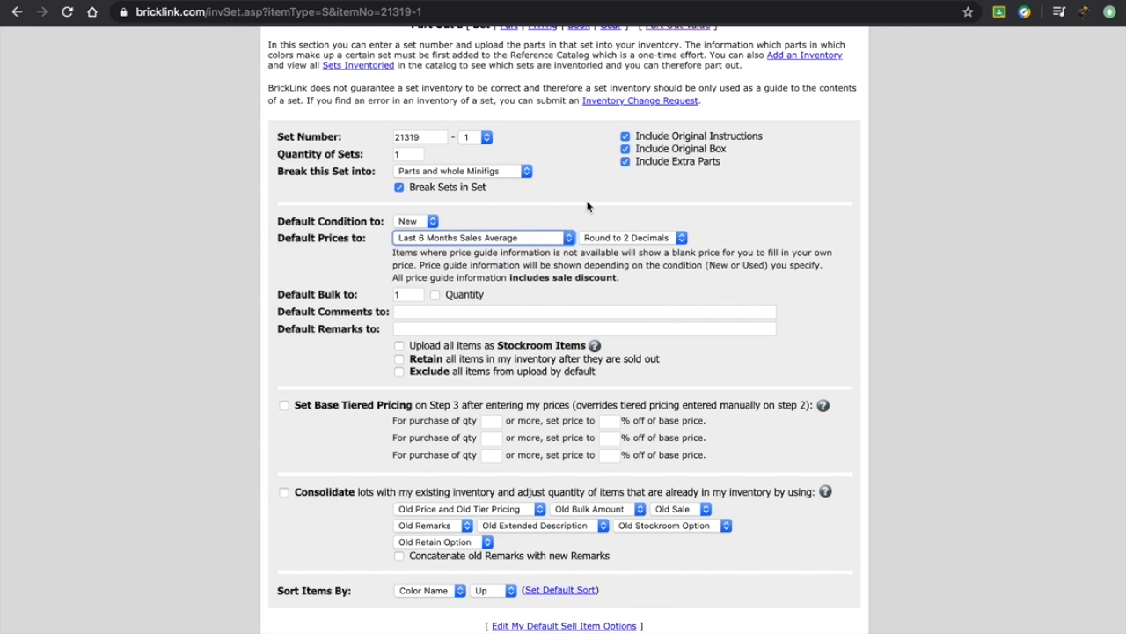
pyautogui.click(622, 236)
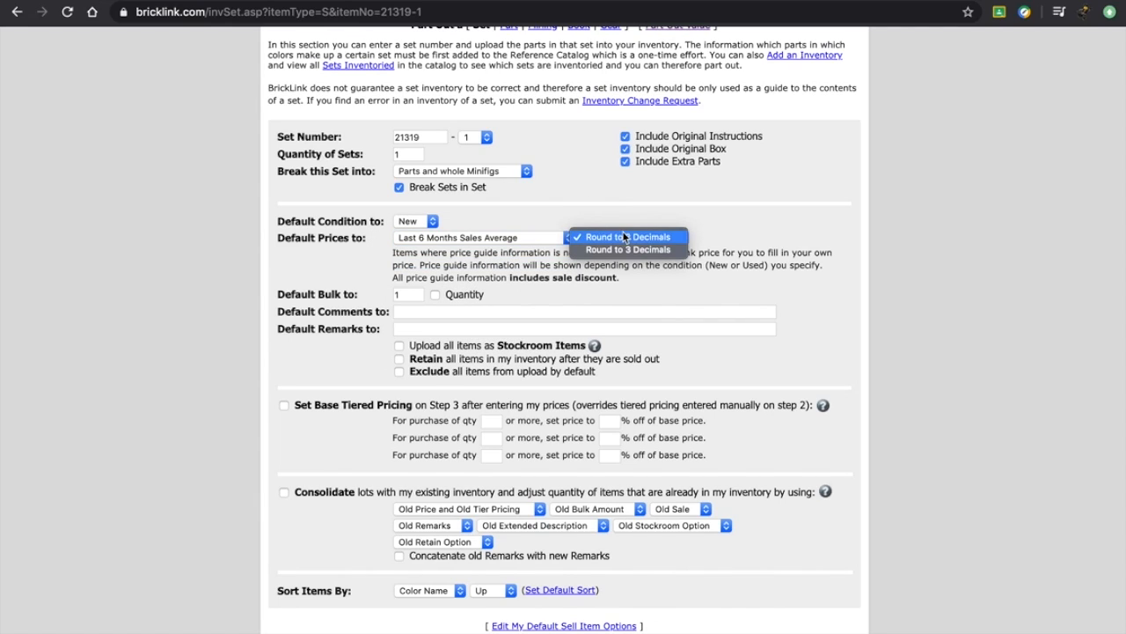
pyautogui.click(638, 217)
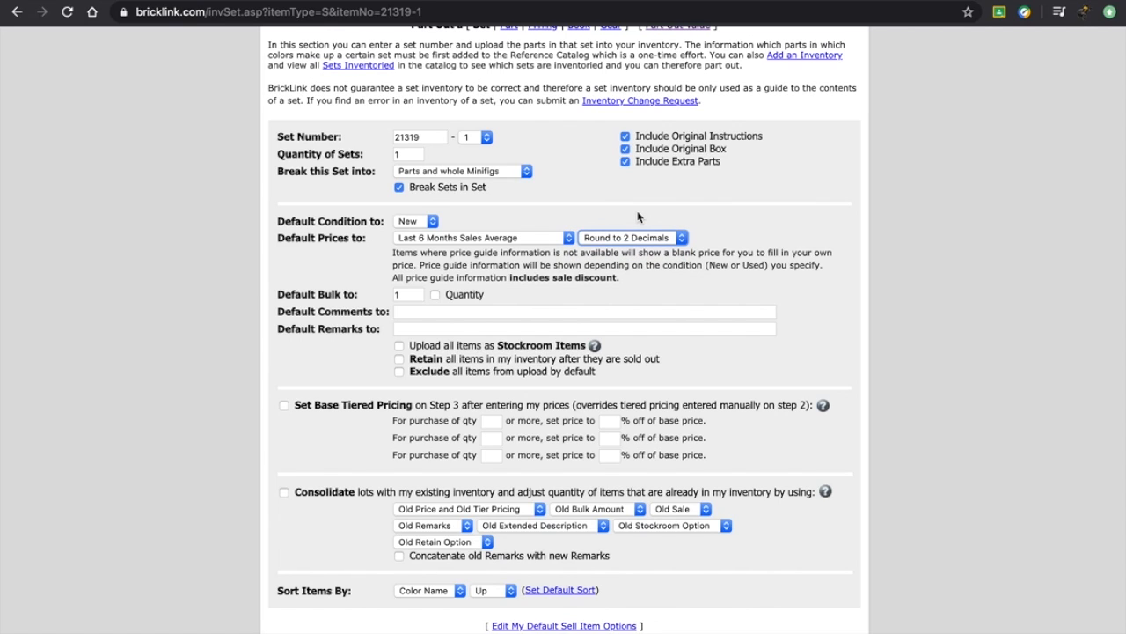
pyautogui.scroll(-2, 638, 217)
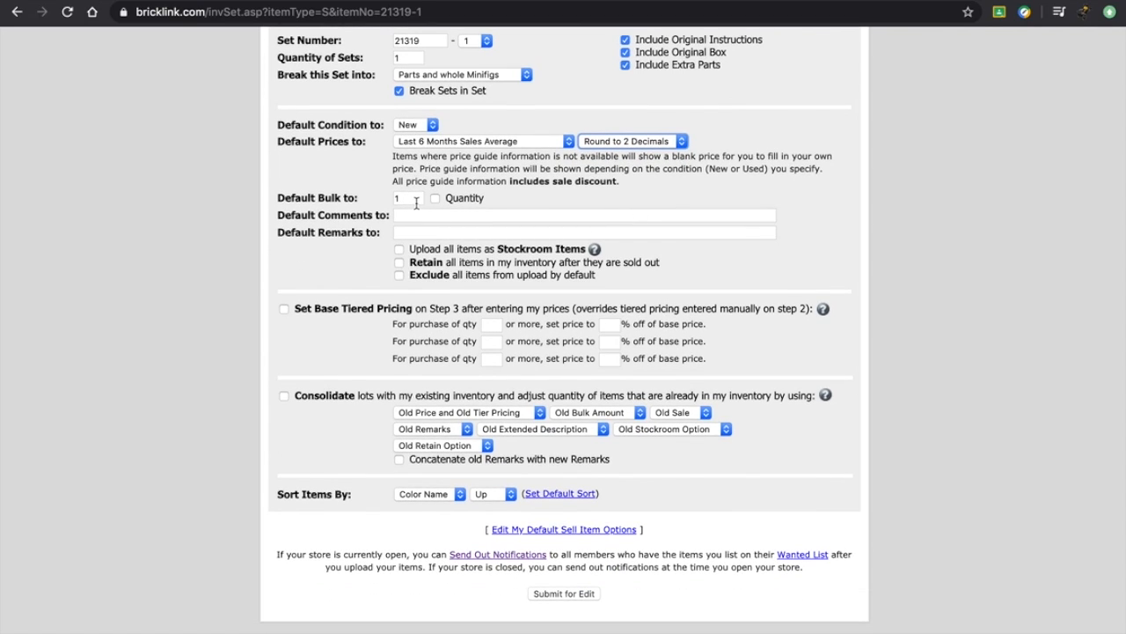
pyautogui.scroll(2, 414, 211)
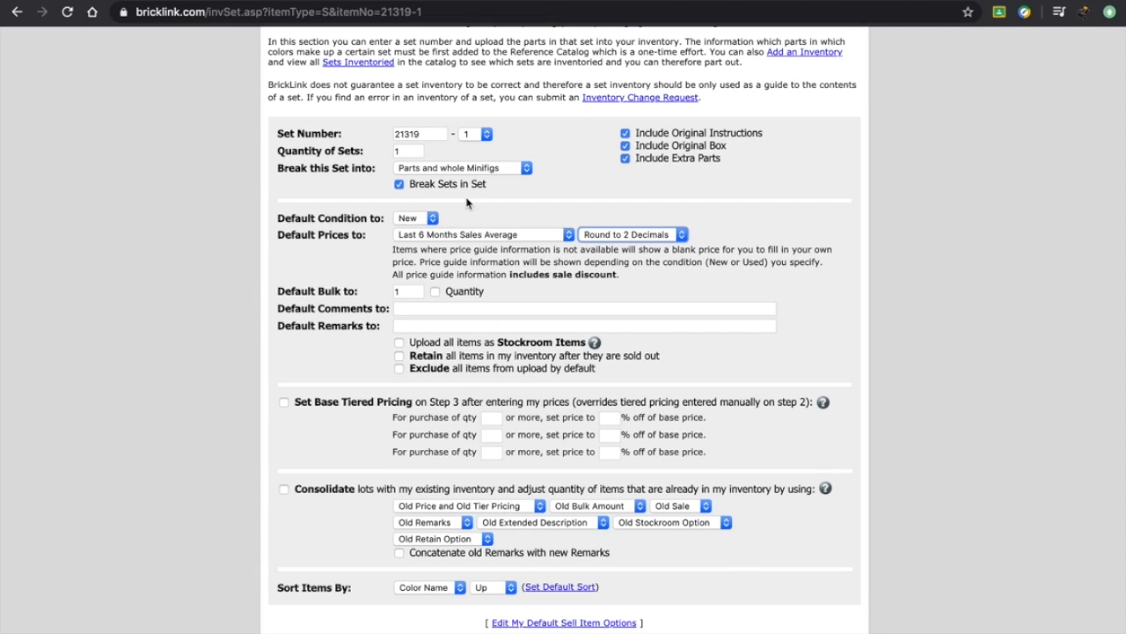
pyautogui.click(531, 146)
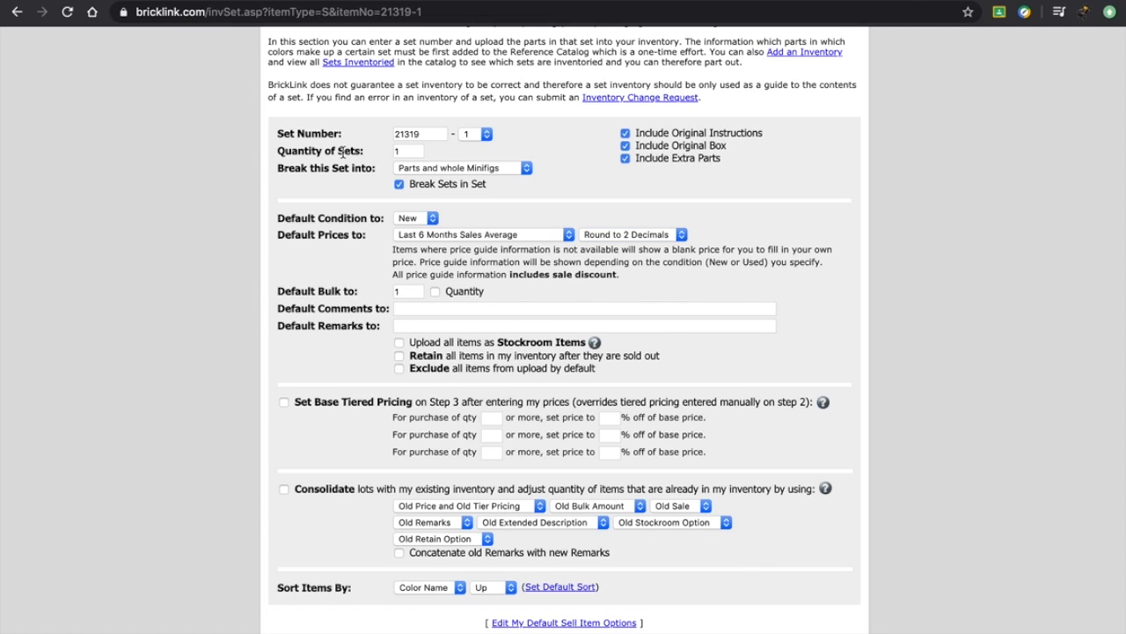
pyautogui.click(422, 155)
pyautogui.click(513, 151)
pyautogui.click(421, 150)
pyautogui.click(579, 142)
# - Set the default comments for the parted-out items to "Brand New!" and leave the default remarks blank
pyautogui.scroll(-1, 571, 263)
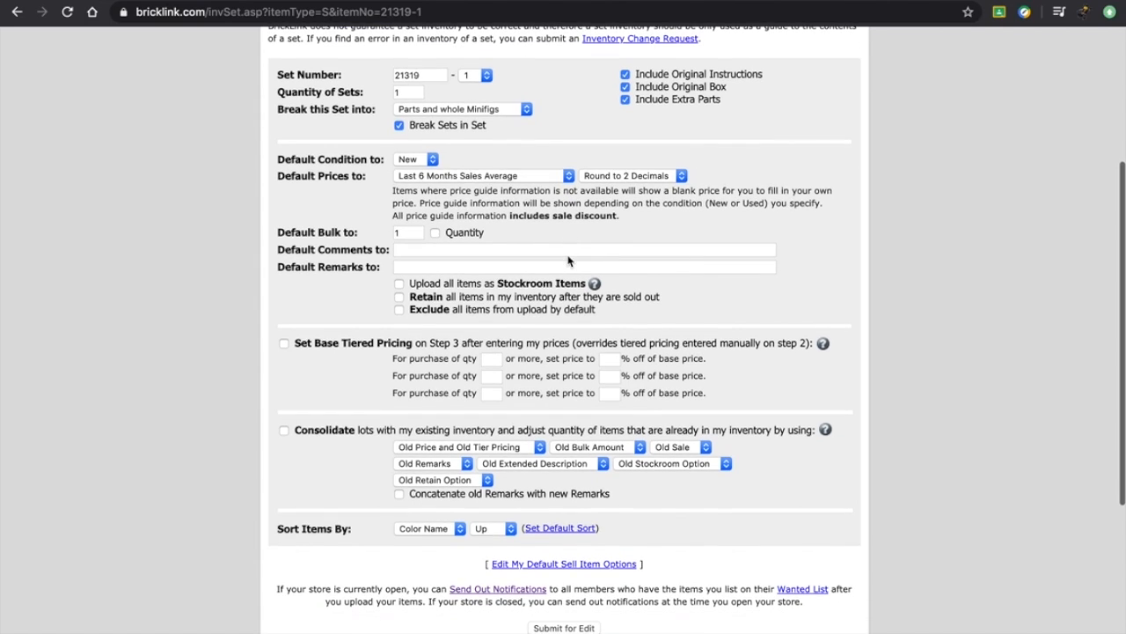
pyautogui.click(516, 251)
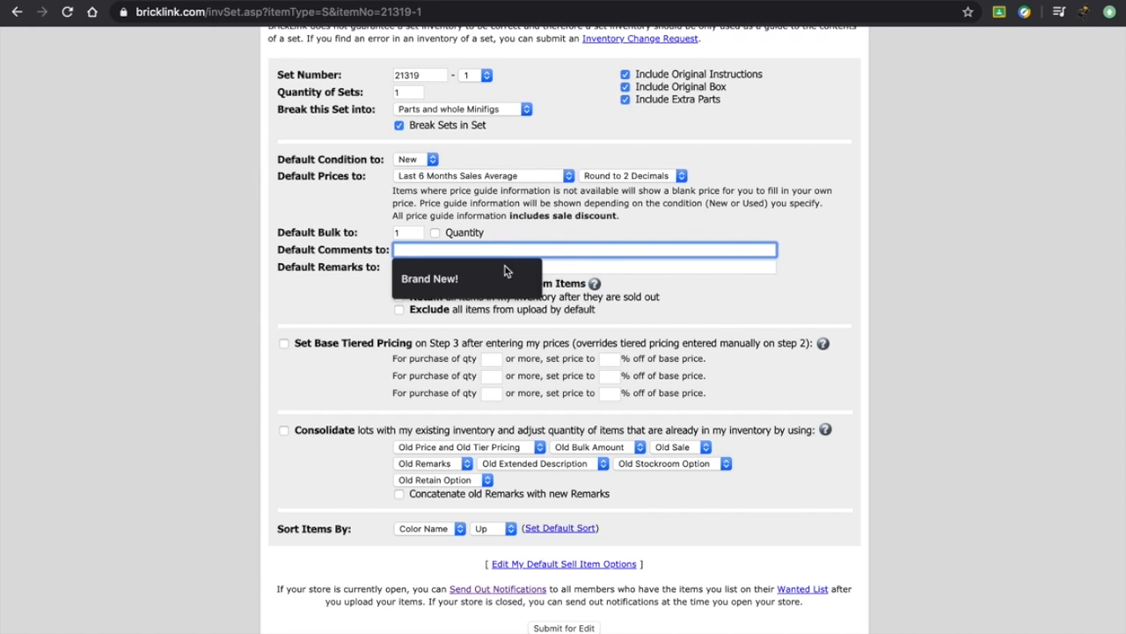
pyautogui.click(495, 279)
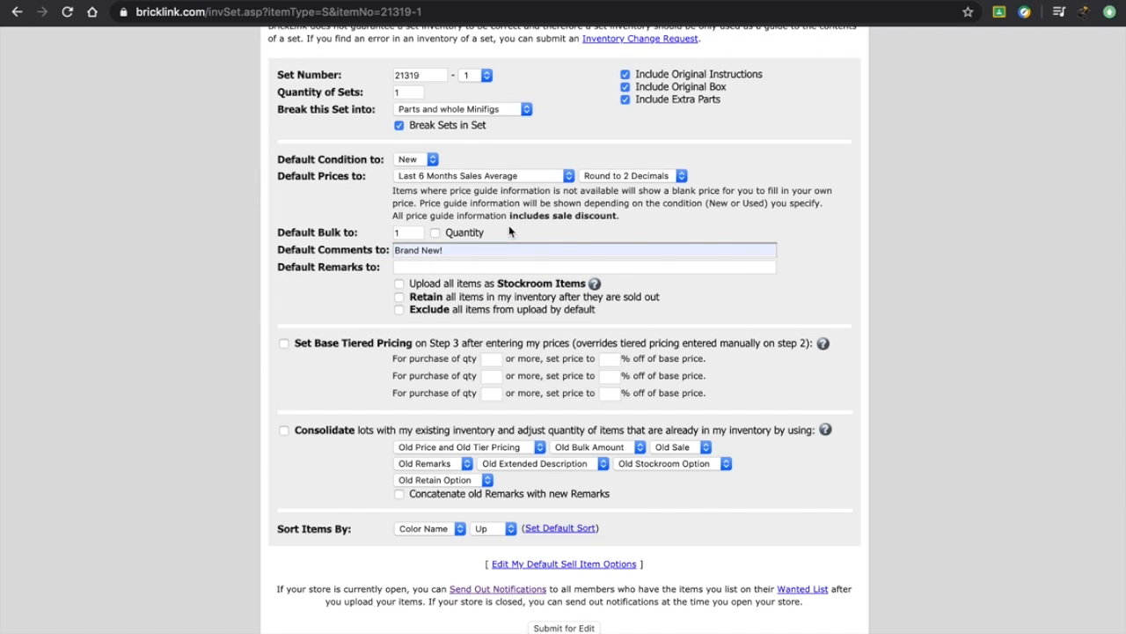
pyautogui.click(442, 268)
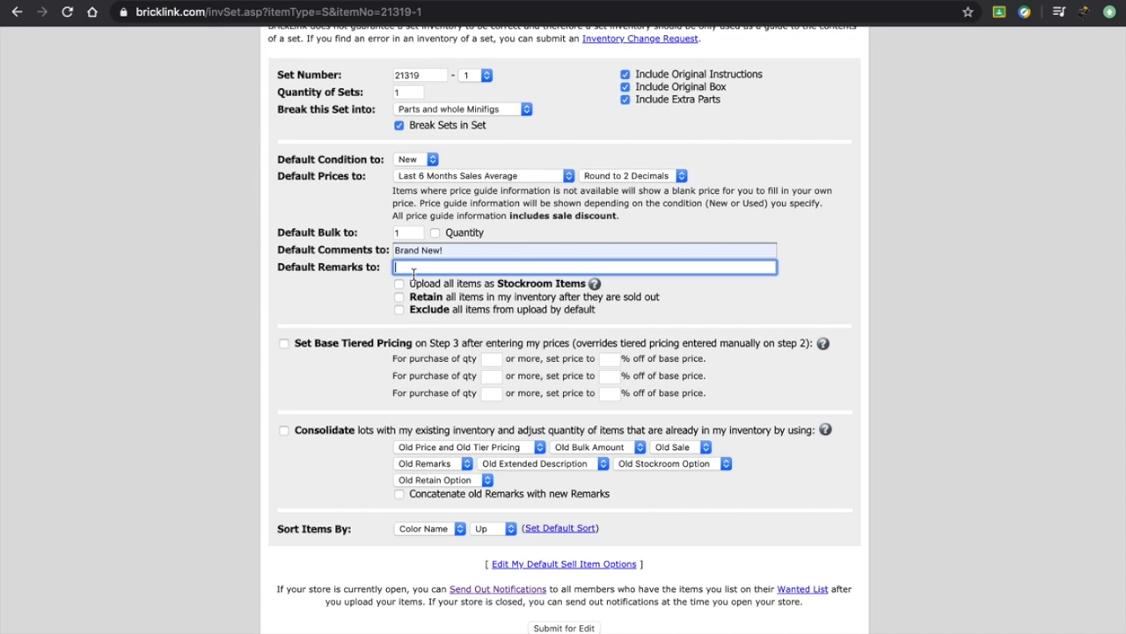
pyautogui.click(349, 306)
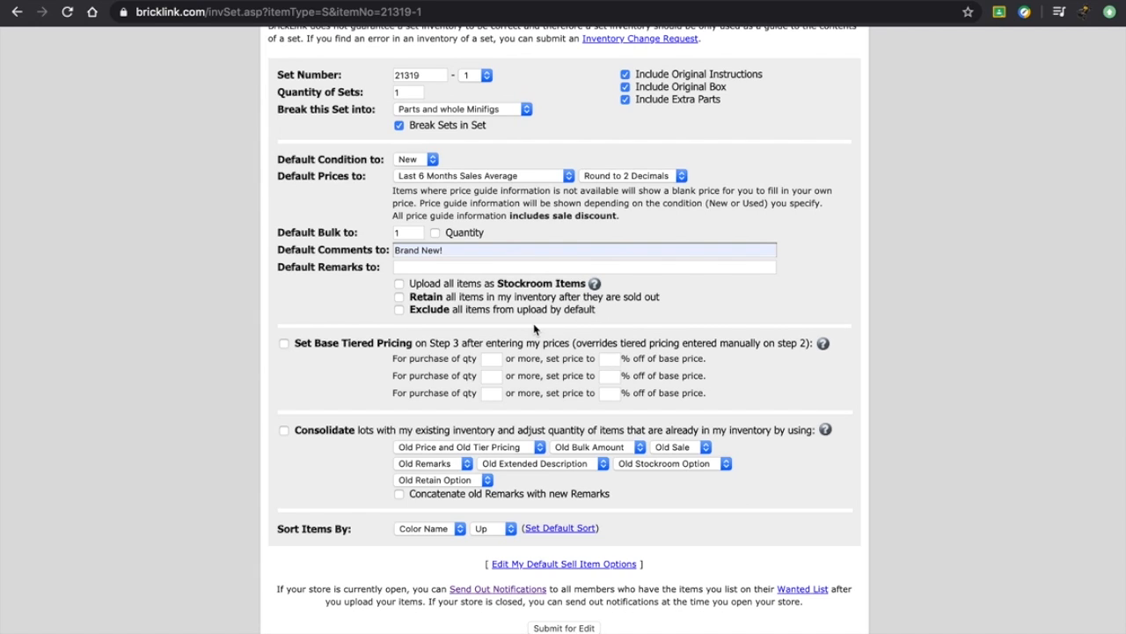
# - Consolidate lots with the existing inventory using New Price and New Tier Pricing, keeping the items sorted by Color Name, Up
pyautogui.scroll(-1, 534, 329)
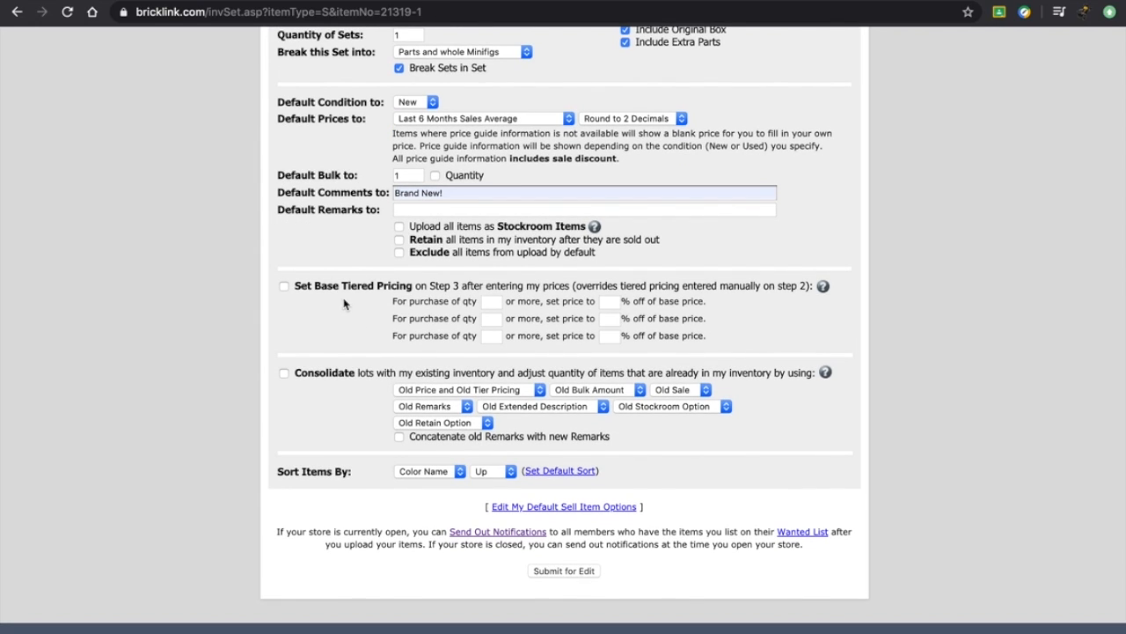
pyautogui.scroll(-3, 376, 289)
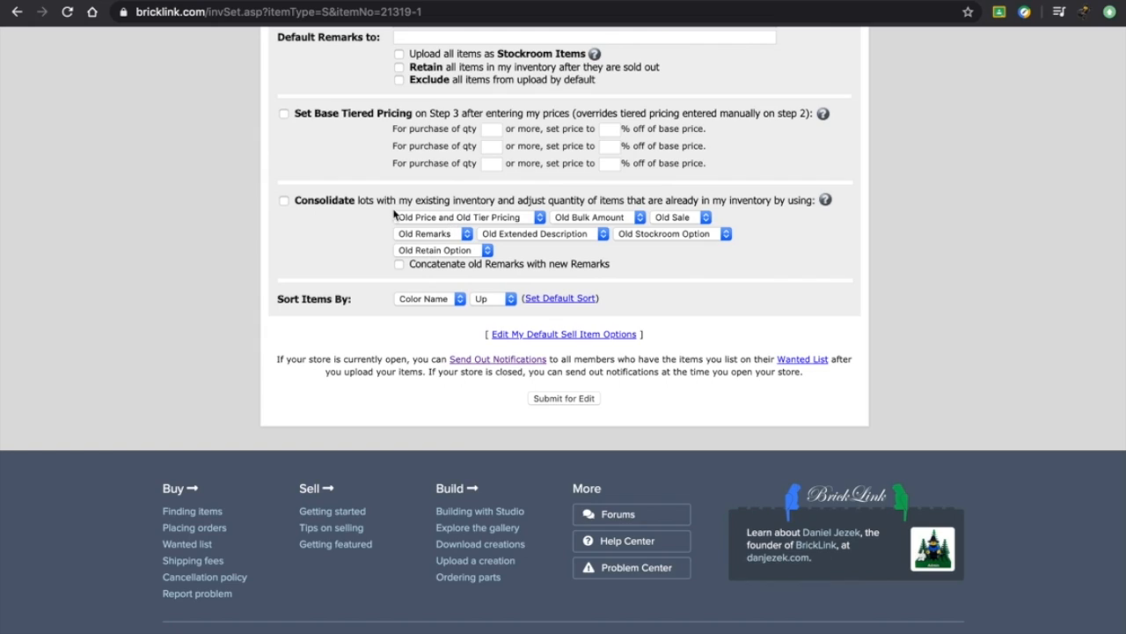
pyautogui.click(284, 201)
pyautogui.click(454, 220)
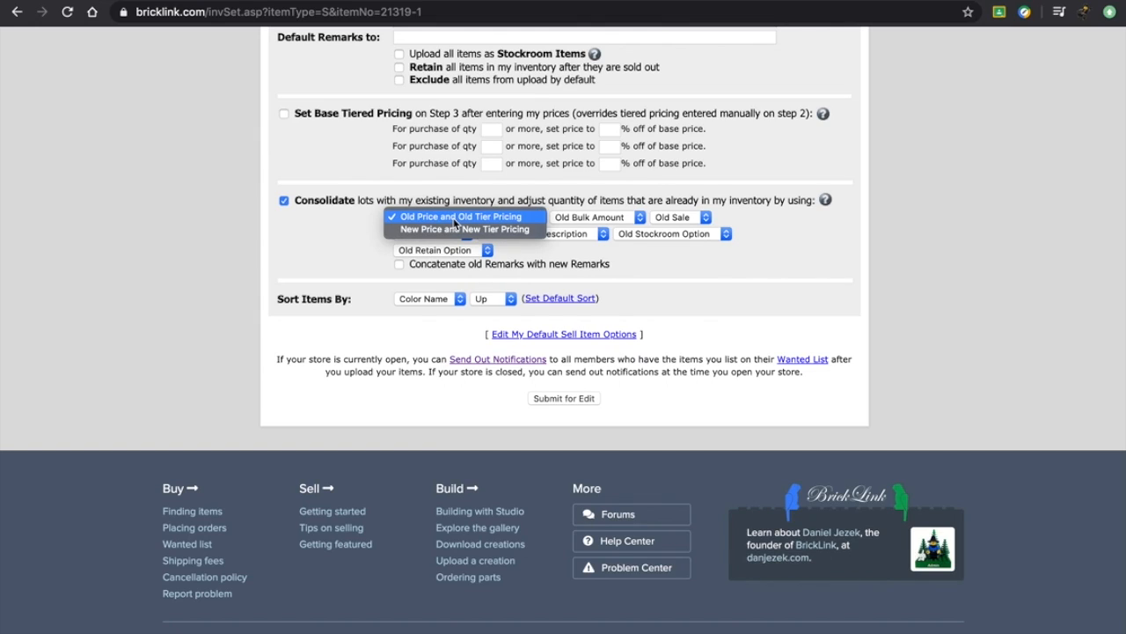
pyautogui.click(457, 229)
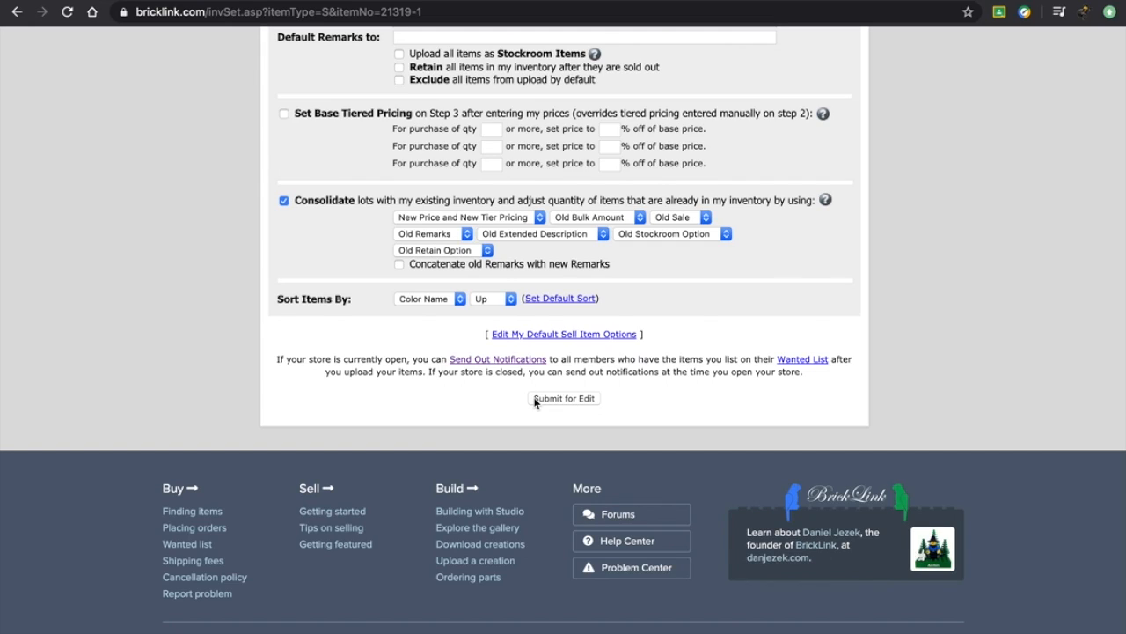
pyautogui.click(449, 303)
pyautogui.click(436, 301)
pyautogui.click(476, 300)
# - Try breaking the set into parts including minifig parts, and switch back to parts and whole minifigs
pyautogui.scroll(6, 565, 399)
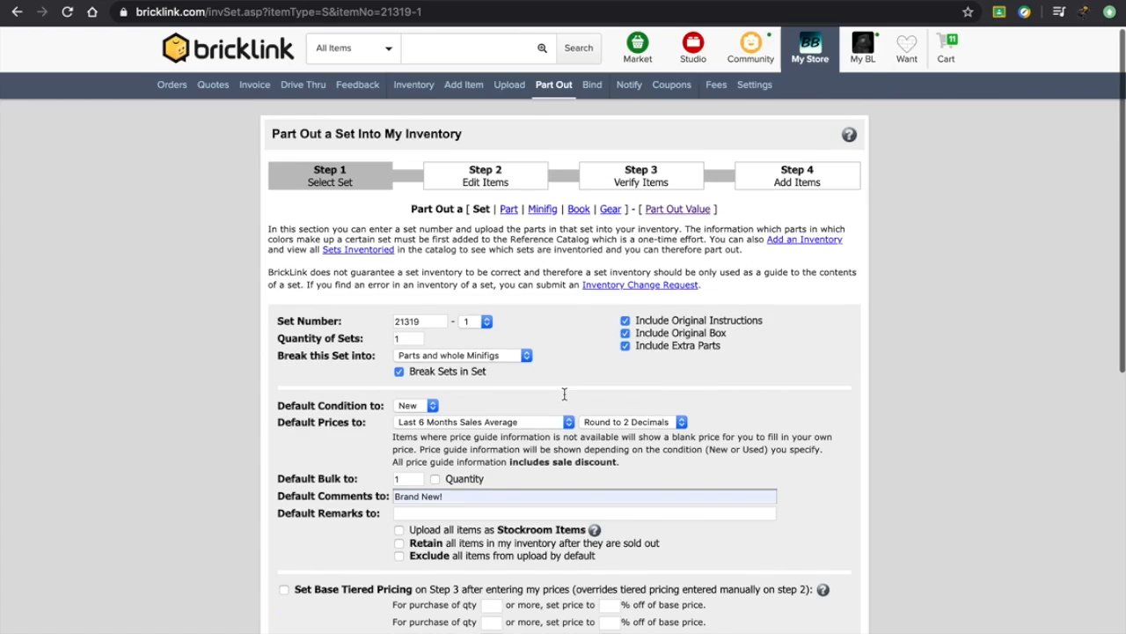
pyautogui.scroll(-3, 571, 398)
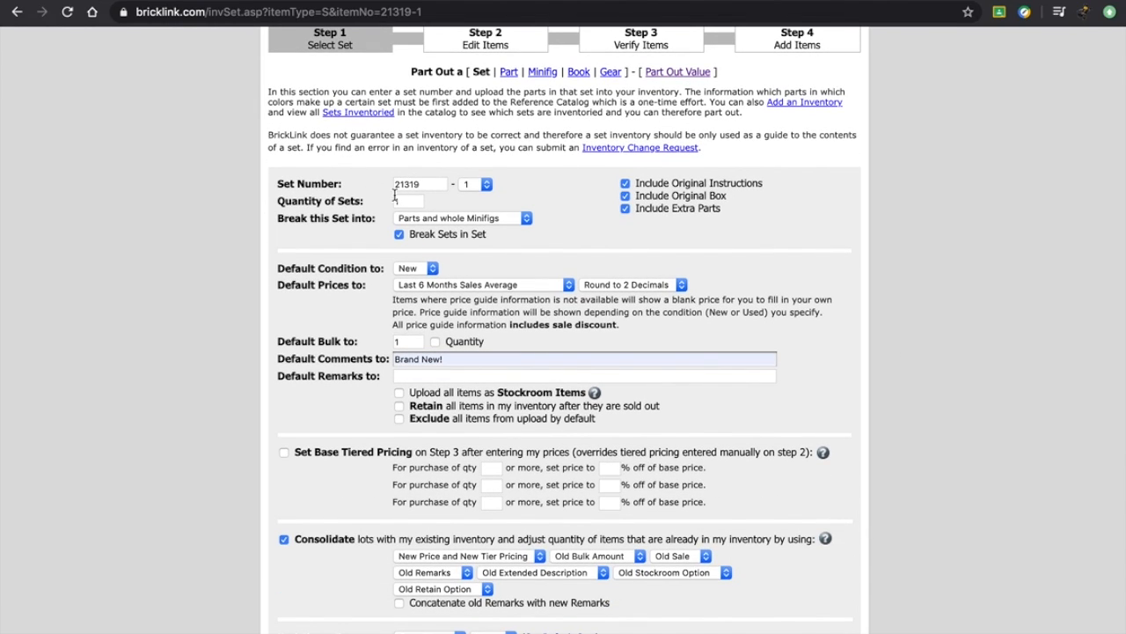
pyautogui.click(455, 220)
pyautogui.click(466, 231)
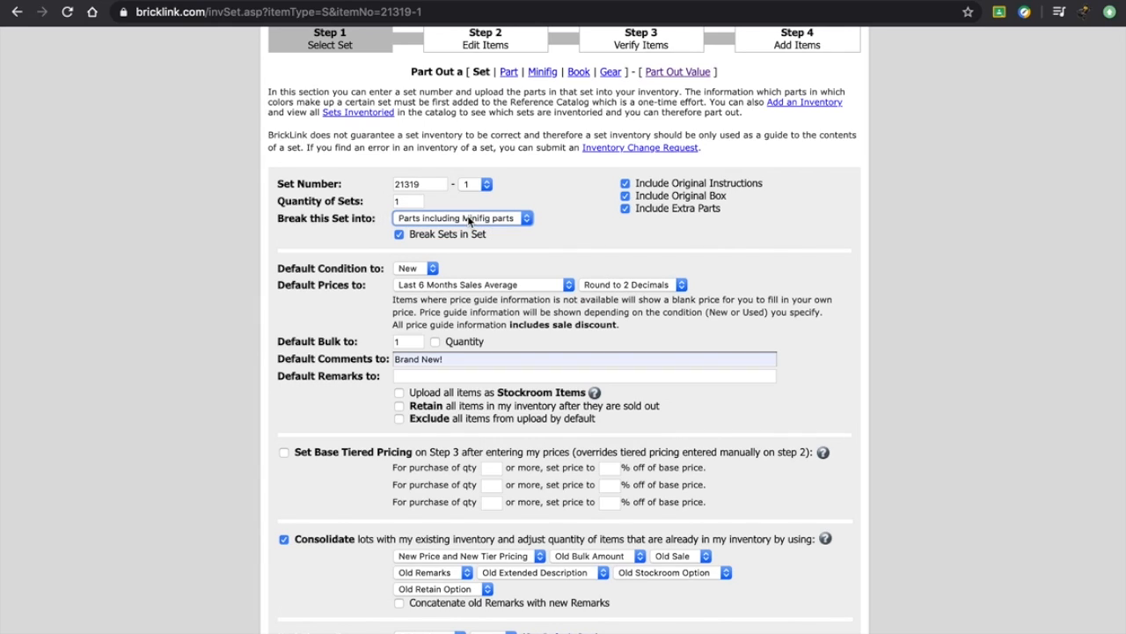
pyautogui.click(469, 221)
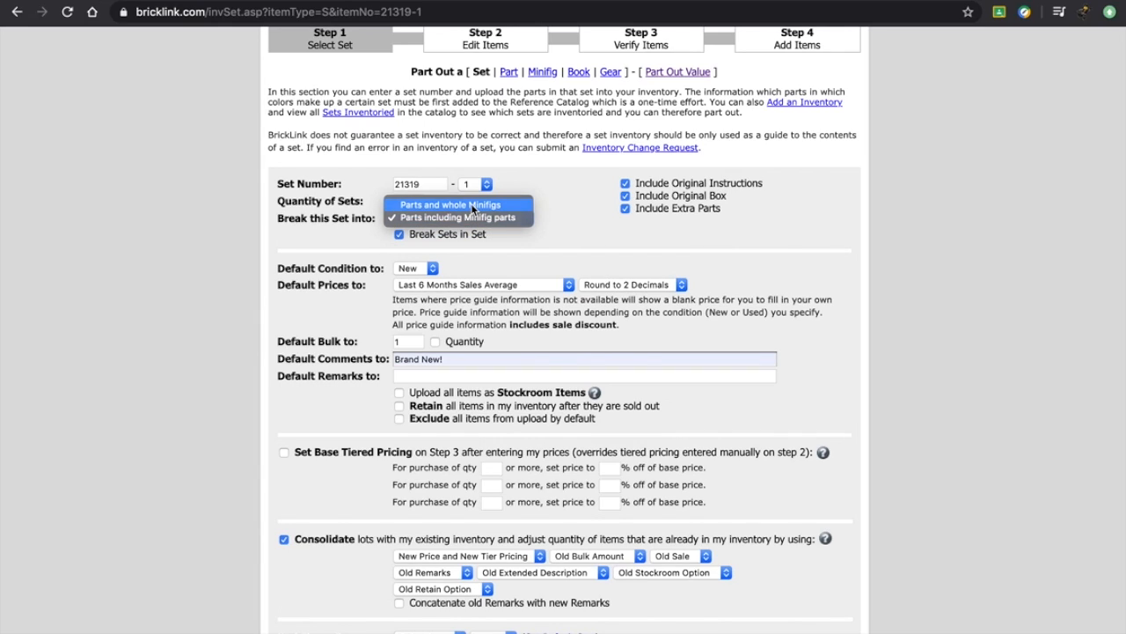
pyautogui.click(472, 207)
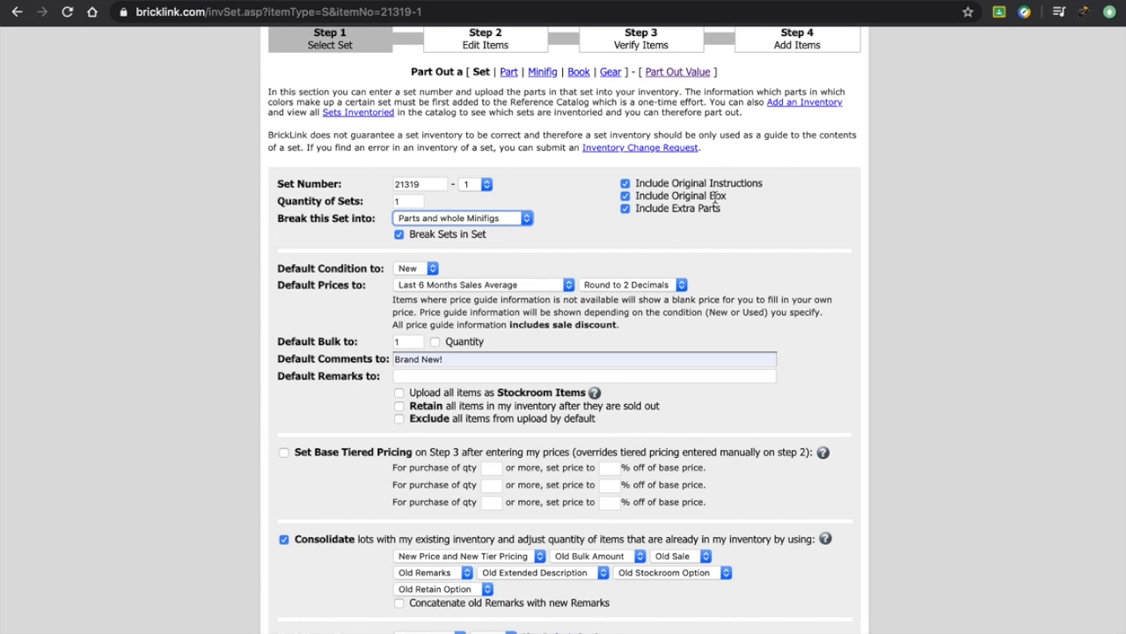
# - Submit the part-out settings for set 21319 to proceed to editing the items
pyautogui.scroll(-3, 715, 189)
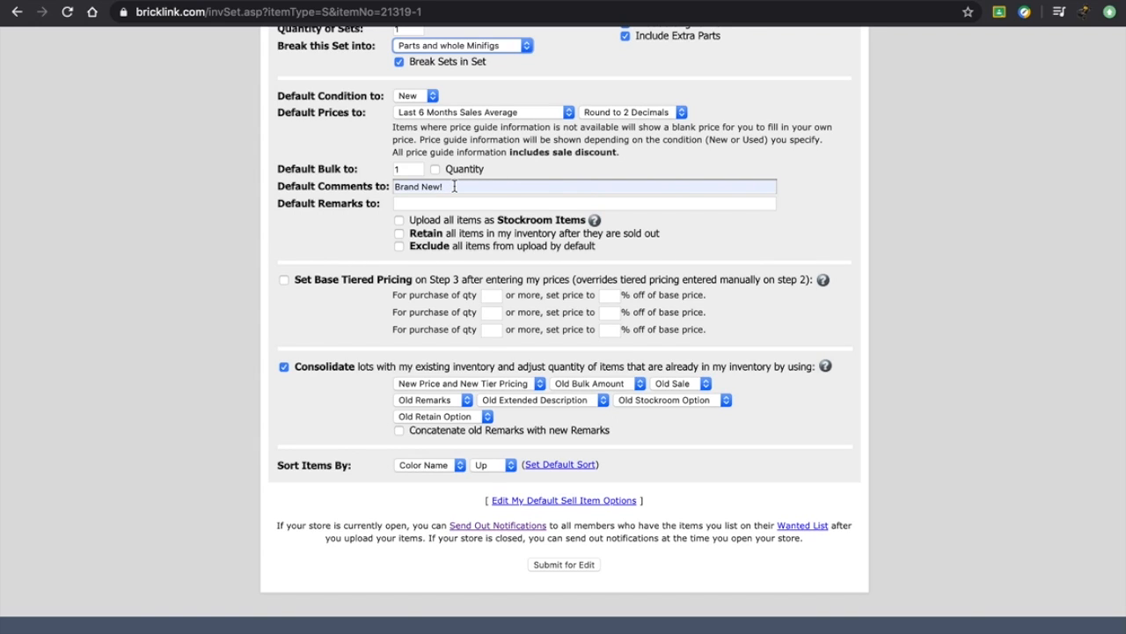
pyautogui.scroll(-2, 454, 186)
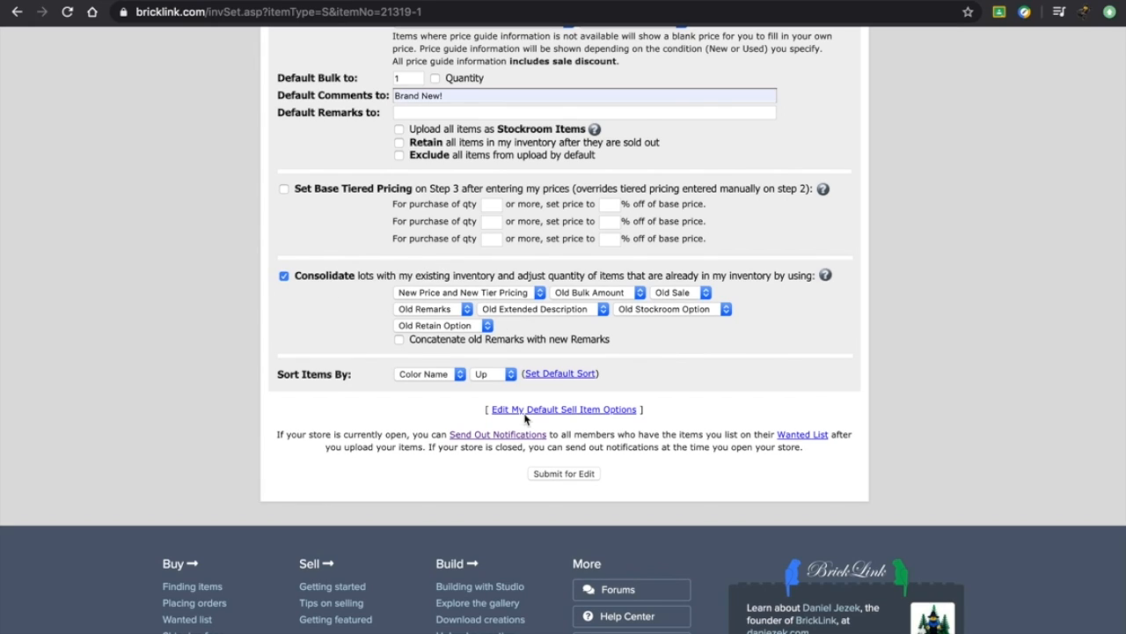
pyautogui.click(564, 474)
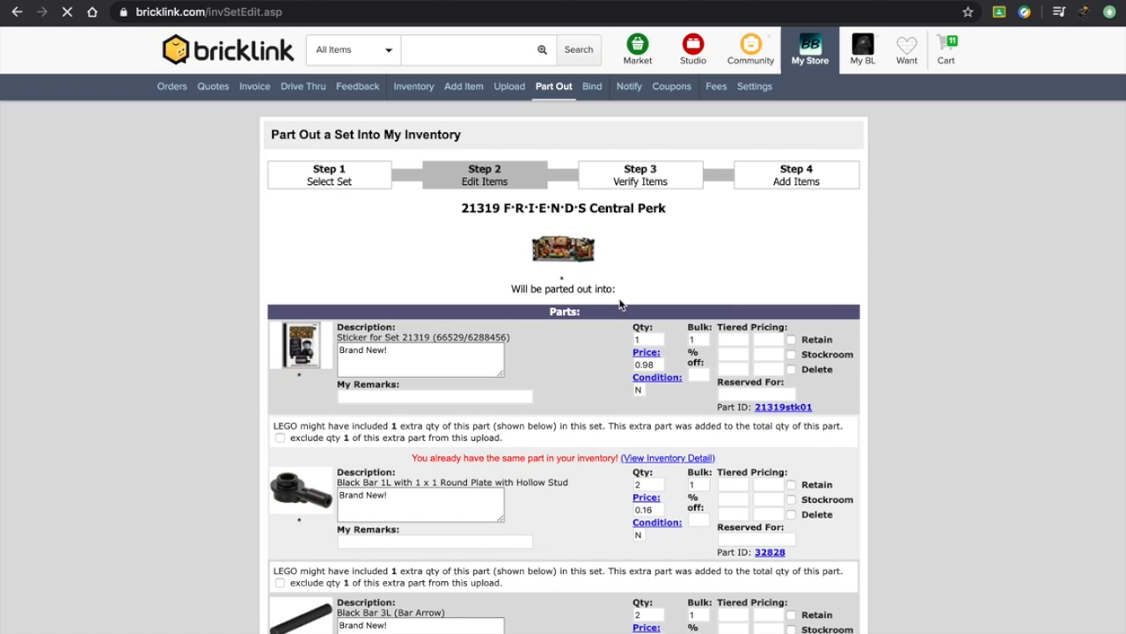
# - Look through the items the Central Perk set will be parted out into, down to the end of the list
pyautogui.scroll(-1, 652, 246)
pyautogui.scroll(-3, 486, 440)
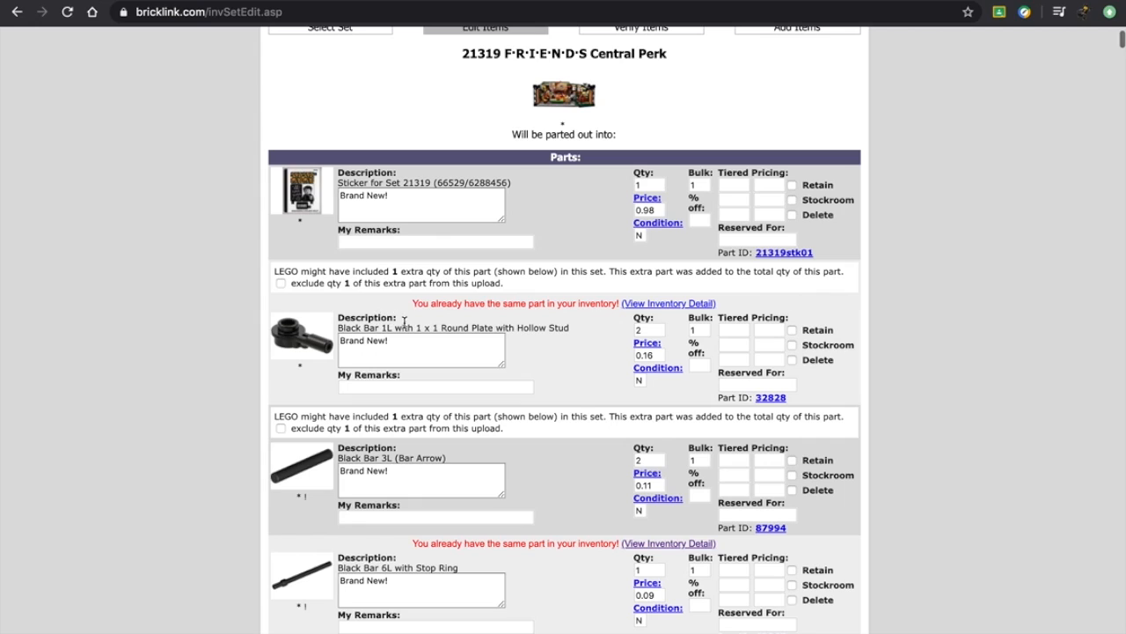
pyautogui.scroll(-10, 431, 383)
pyautogui.scroll(-20, 432, 383)
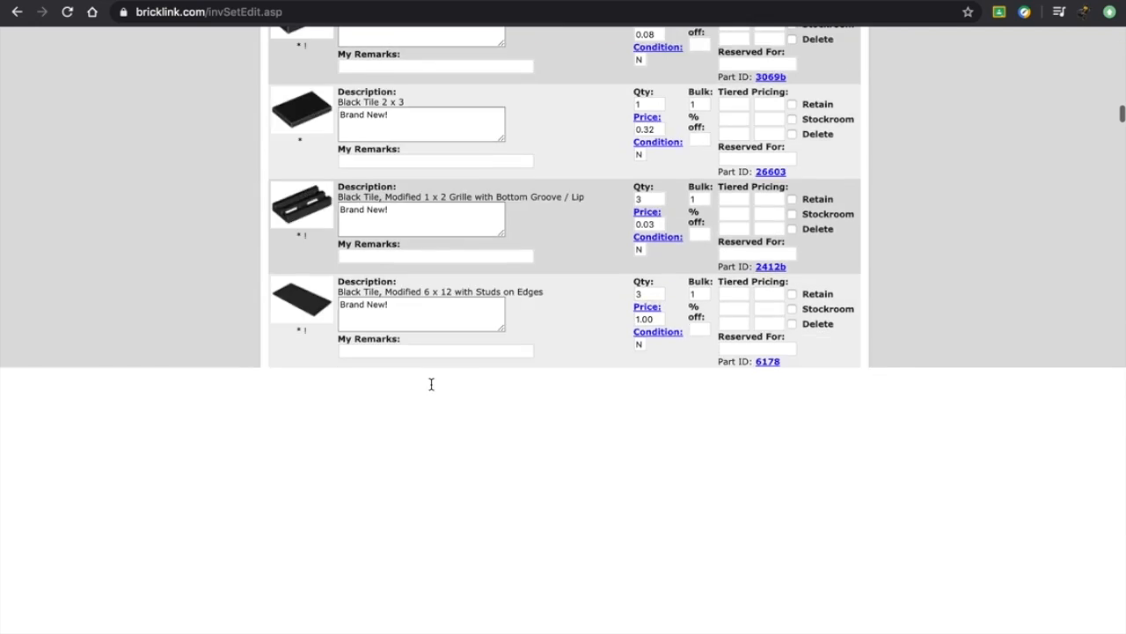
pyautogui.scroll(-20, 431, 384)
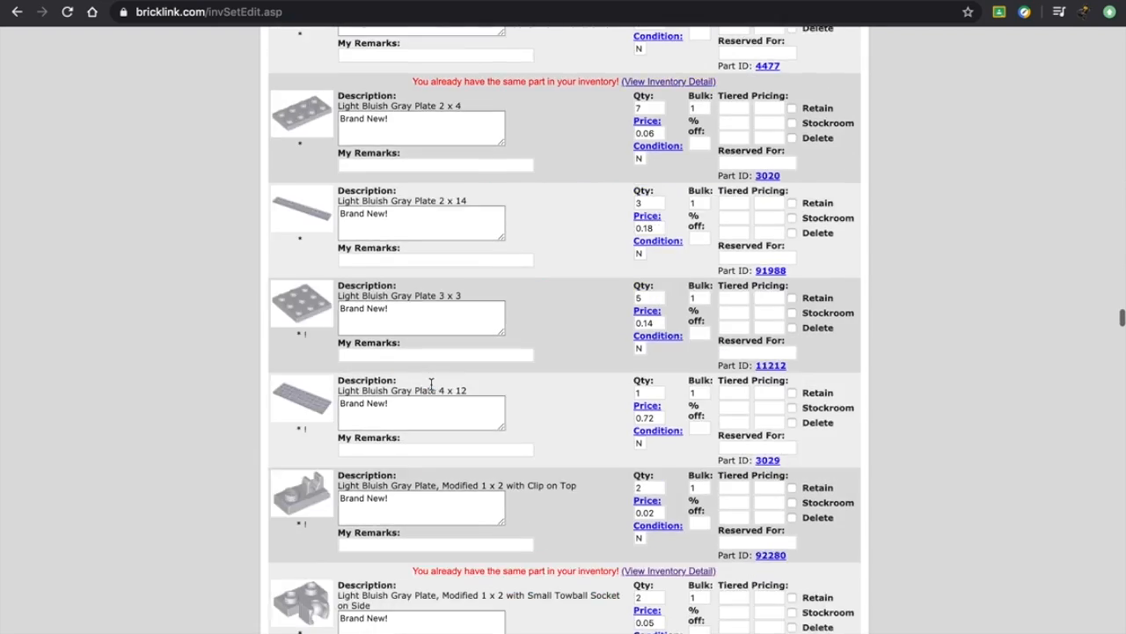
pyautogui.scroll(-20, 431, 387)
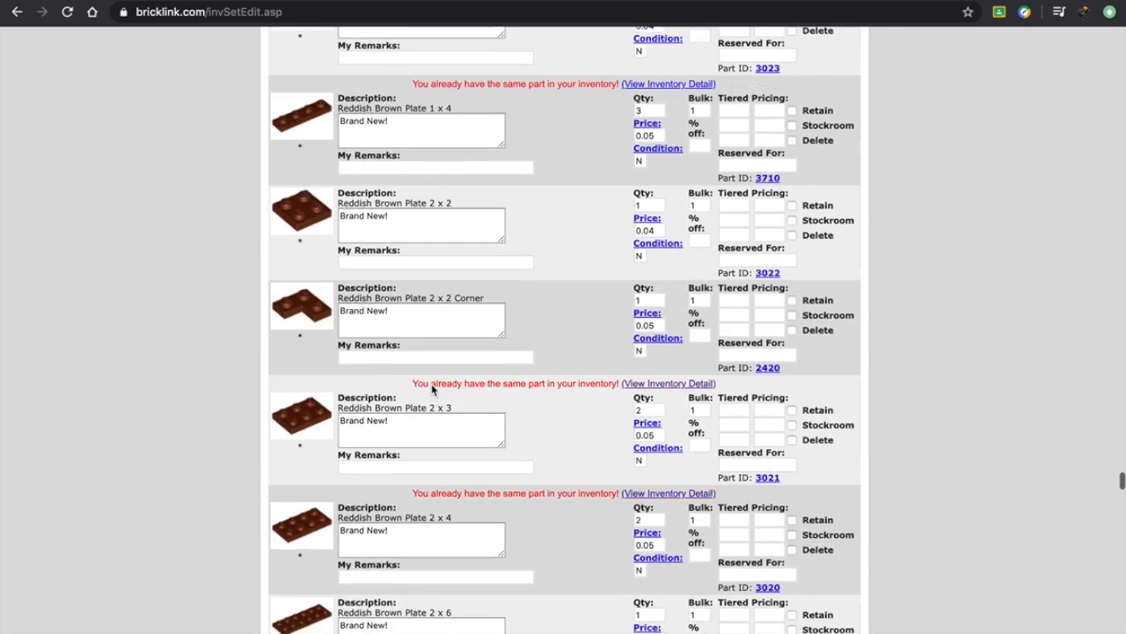
pyautogui.scroll(-20, 432, 383)
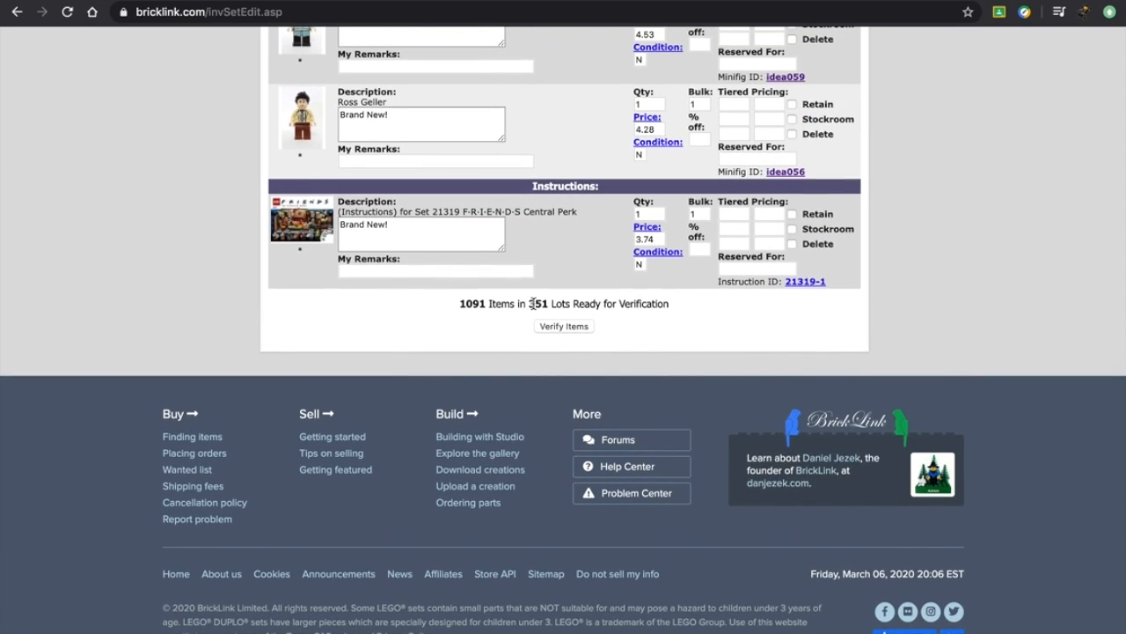
# - Examine the prices of the minifigs, instructions and original box, and return to the first parts in the list
pyautogui.scroll(1, 532, 303)
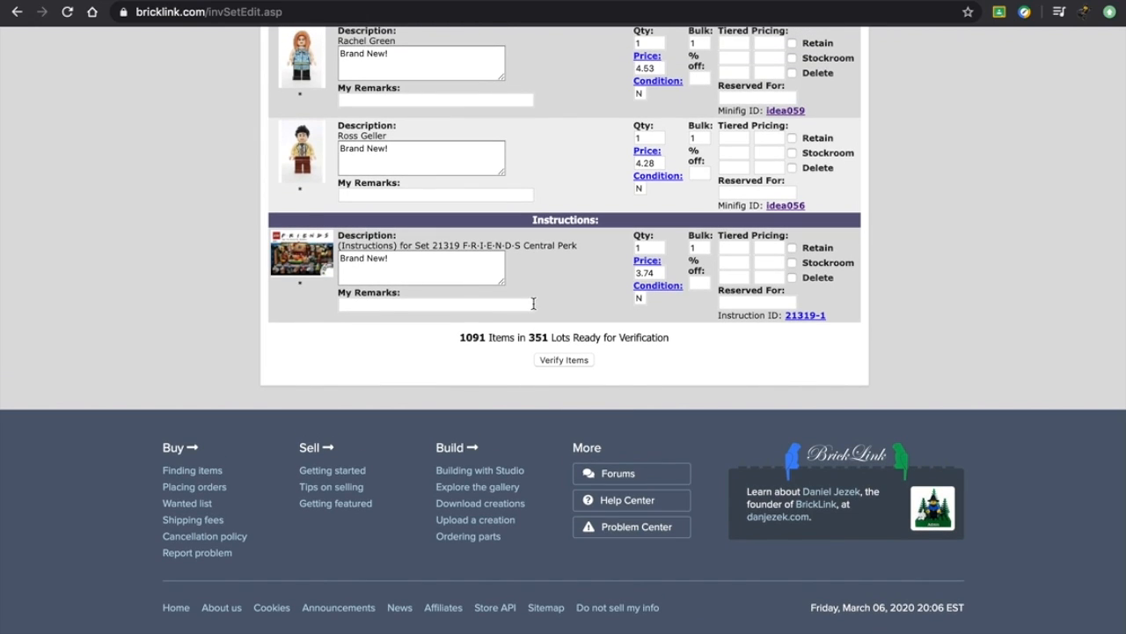
pyautogui.scroll(4, 533, 303)
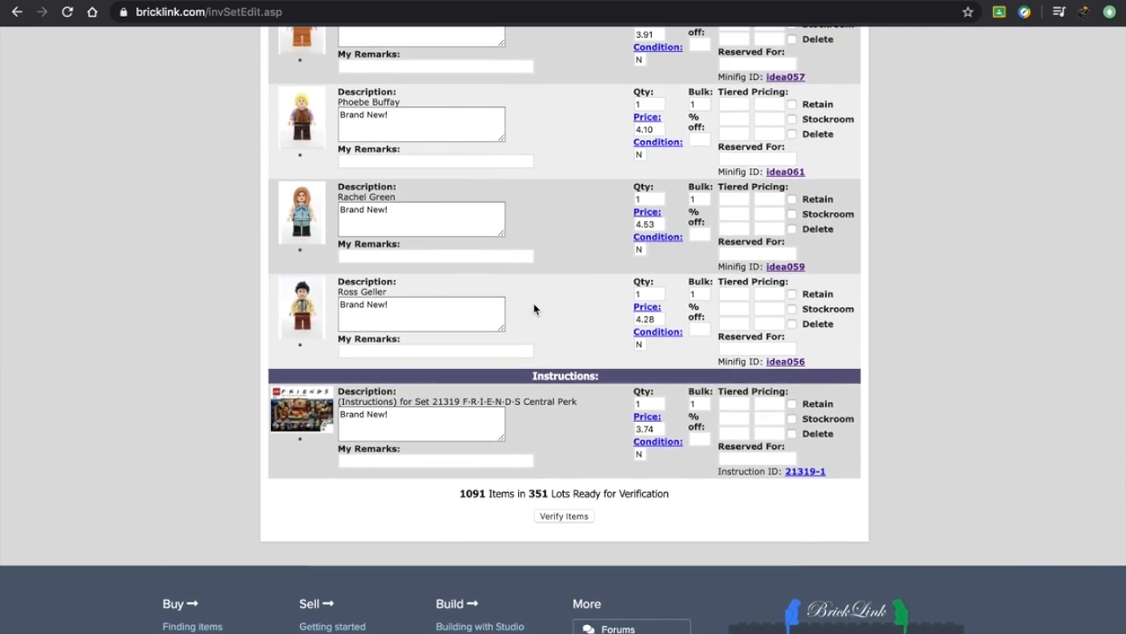
pyautogui.scroll(4, 533, 308)
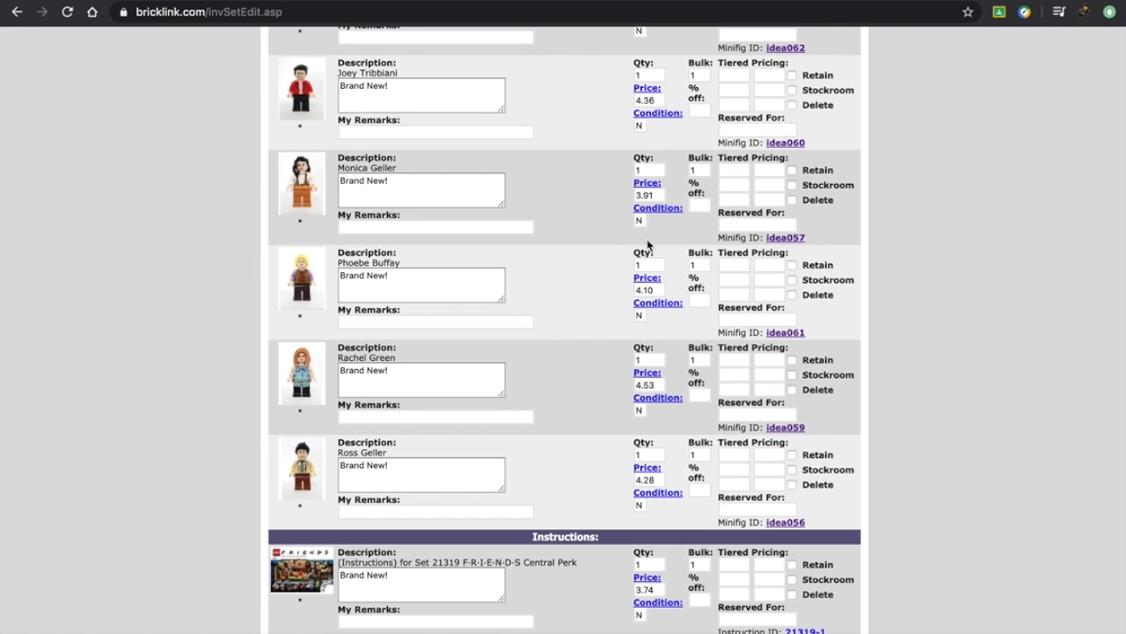
pyautogui.scroll(-4, 678, 215)
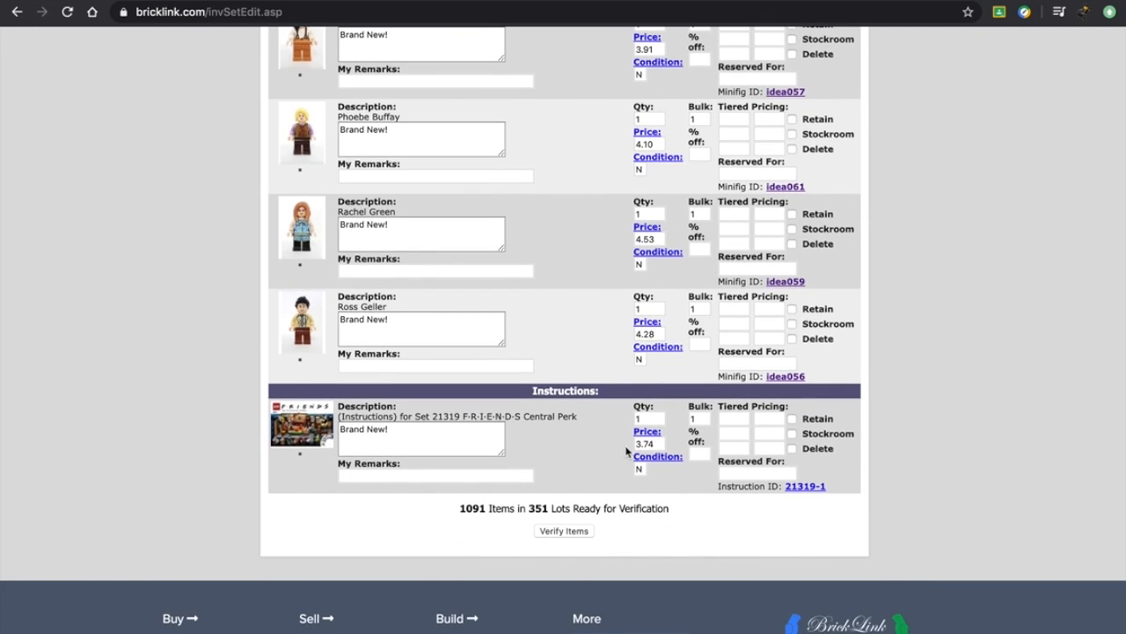
pyautogui.scroll(15, 727, 345)
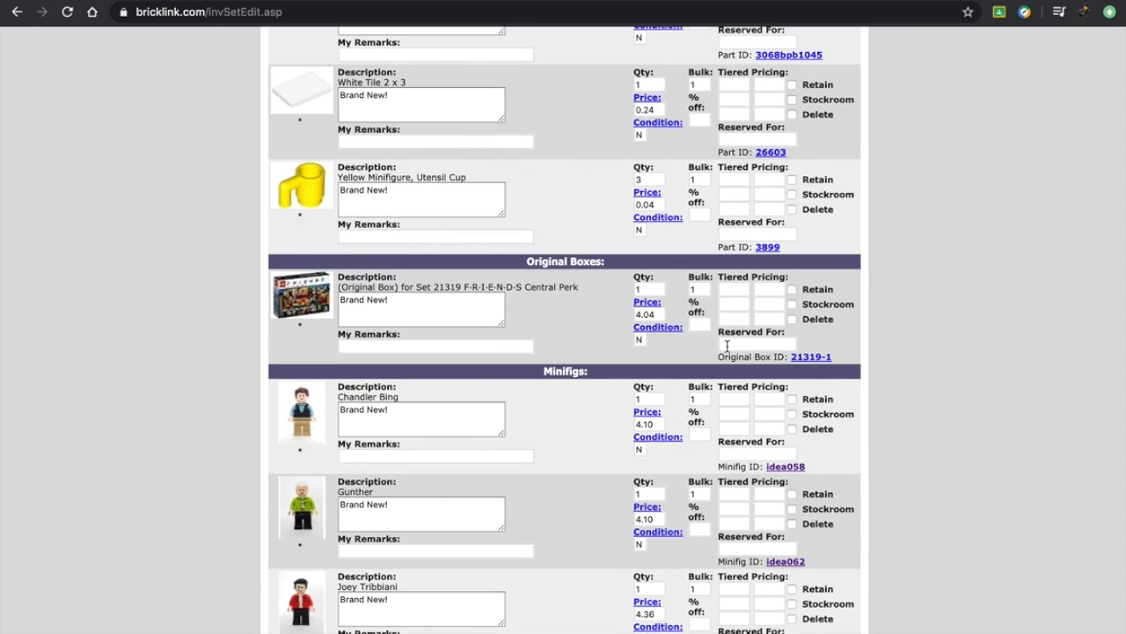
pyautogui.scroll(20, 650, 310)
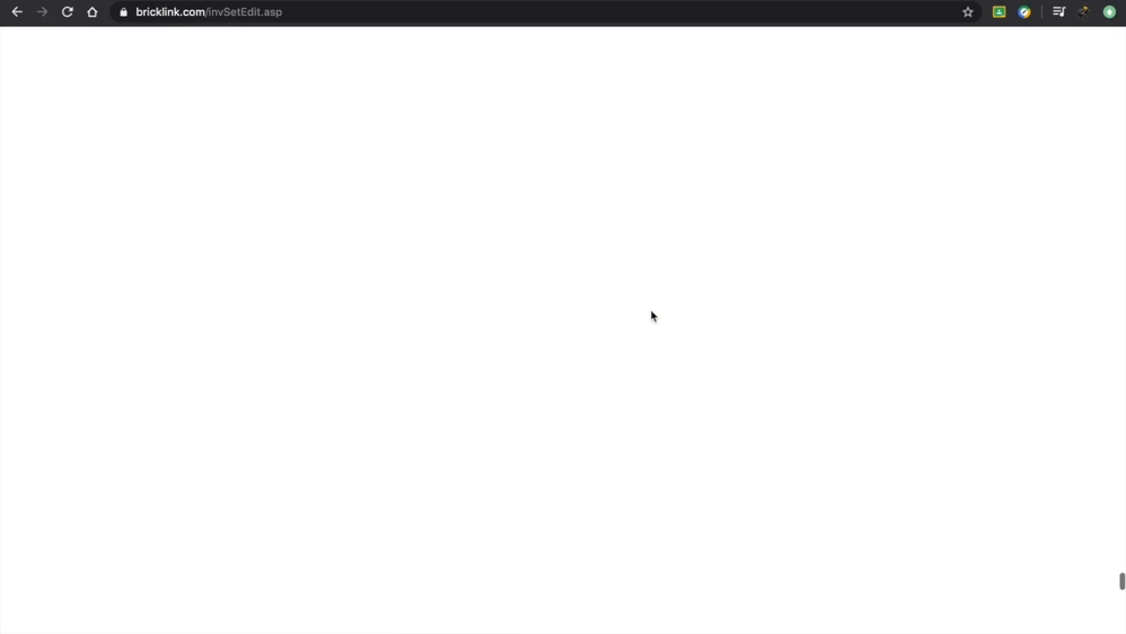
pyautogui.scroll(20, 652, 315)
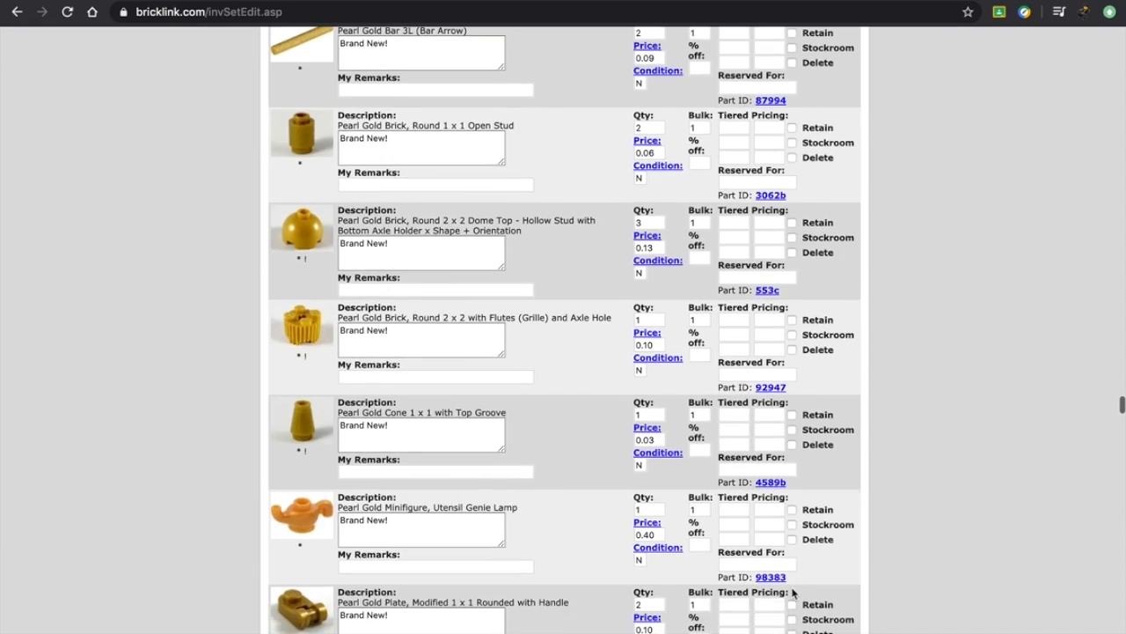
pyautogui.scroll(20, 797, 598)
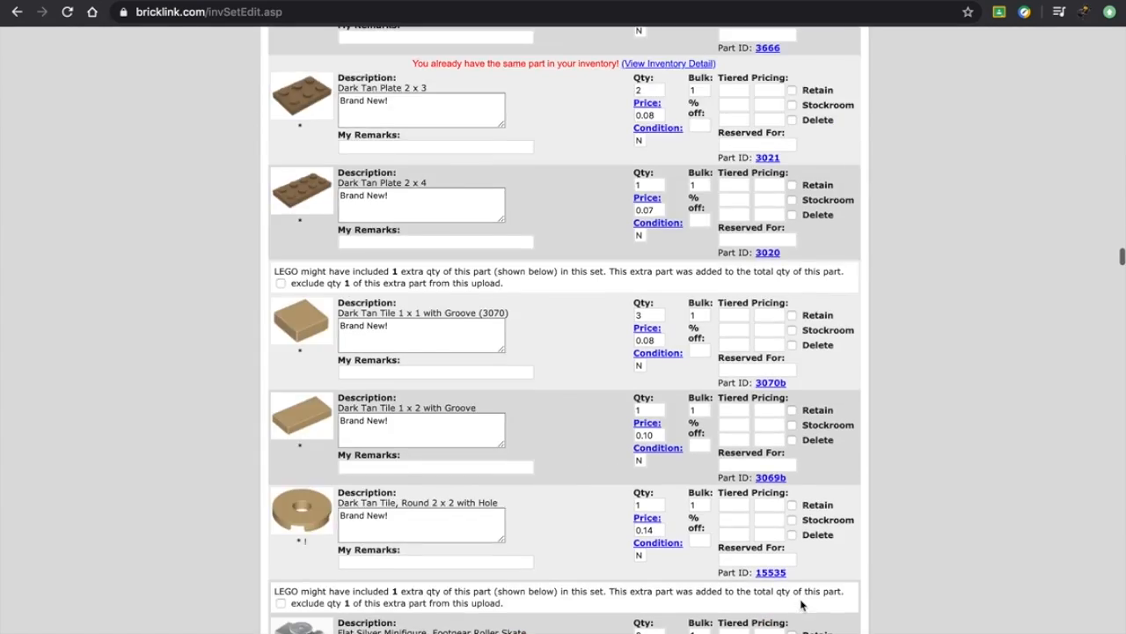
pyautogui.scroll(20, 801, 604)
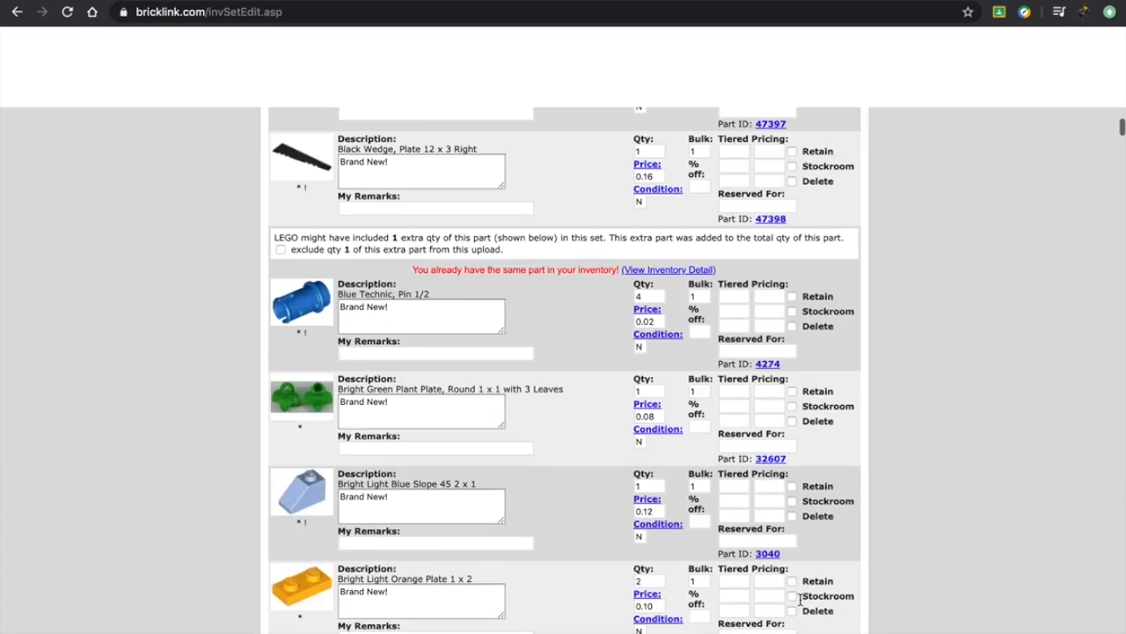
pyautogui.scroll(20, 801, 601)
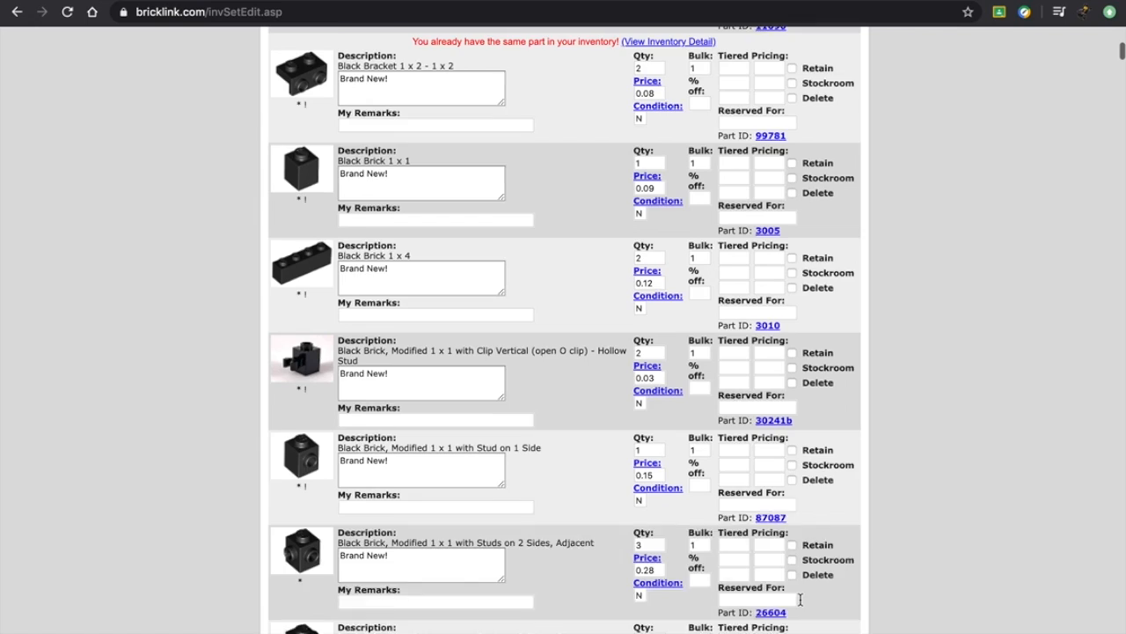
pyautogui.scroll(5, 801, 604)
pyautogui.scroll(3, 801, 605)
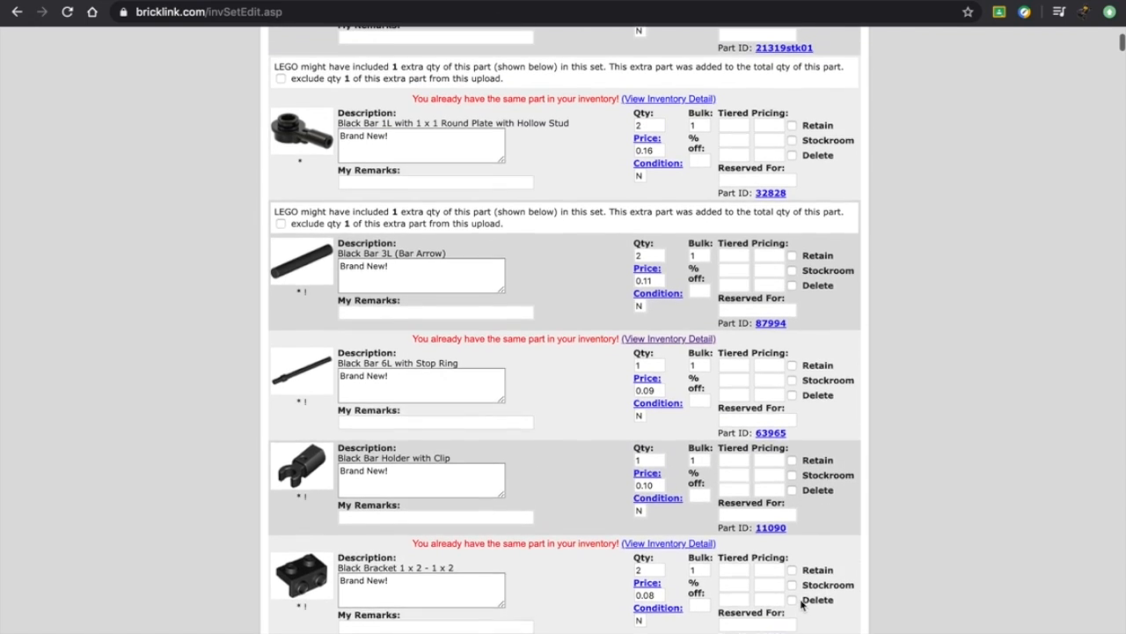
# - Inspect the quantity and select the description text of the Black Bar 1L with 1 x 1 Round Plate entry
pyautogui.click(639, 263)
pyautogui.click(594, 296)
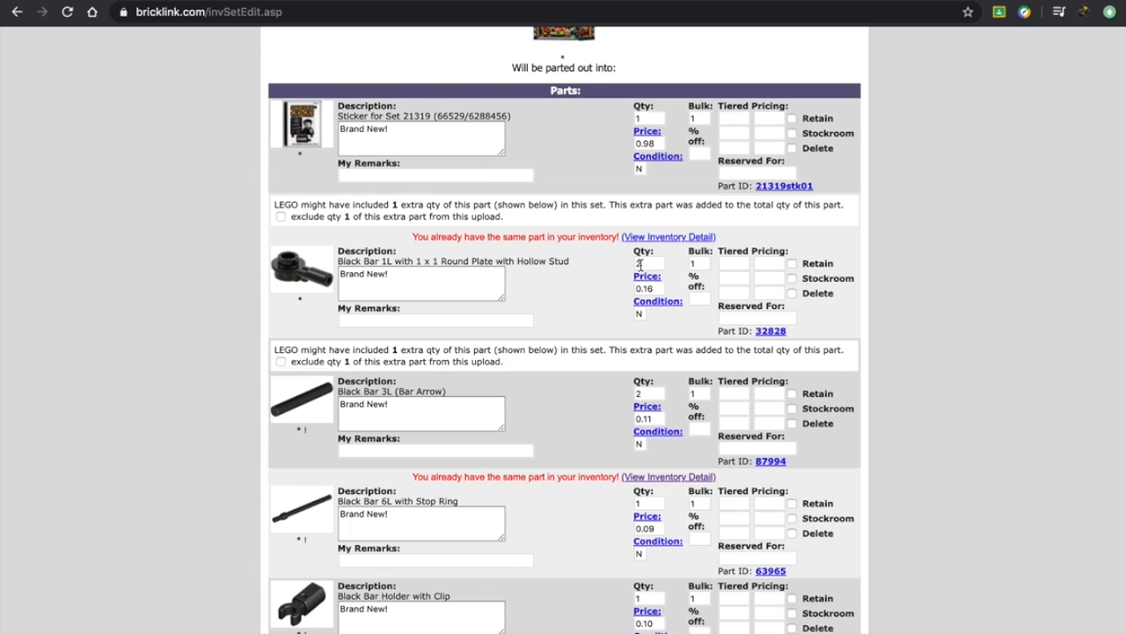
pyautogui.doubleClick(645, 264)
pyautogui.click(594, 305)
pyautogui.tripleClick(429, 276)
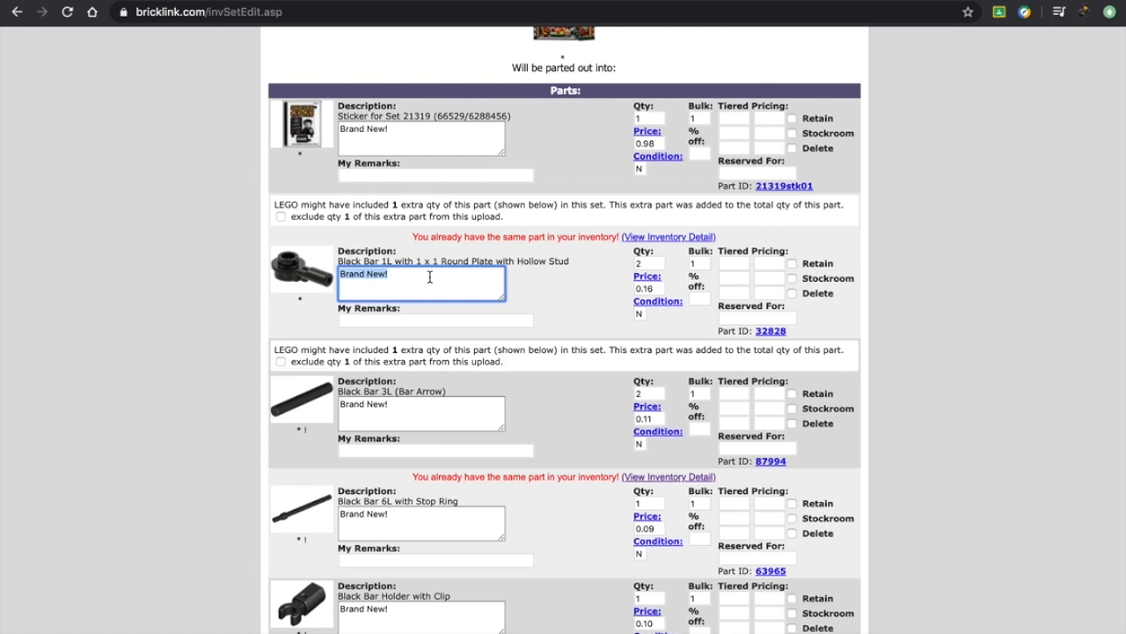
# - Inspect the price and the My Remarks entry of the Black Bar 1L with 1 x 1 Round Plate
pyautogui.click(594, 289)
pyautogui.doubleClick(666, 289)
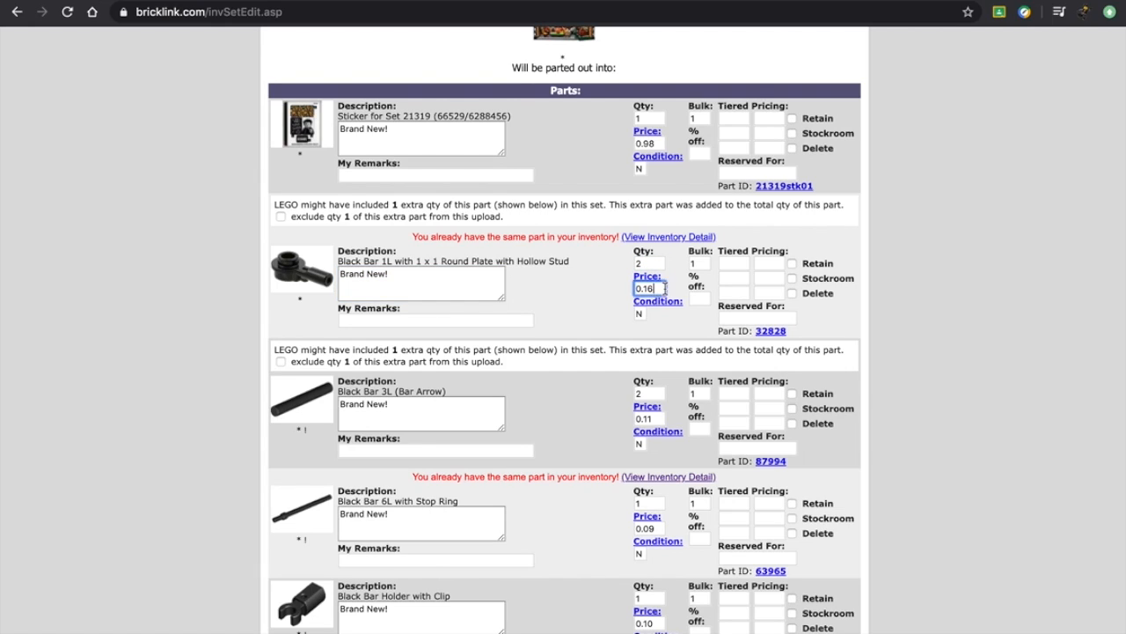
pyautogui.click(558, 326)
pyautogui.click(449, 319)
pyautogui.click(579, 322)
# - Try the option excluding 1 extra Black Bar 1L with 1 x 1 Round Plate from the upload, and leave it unselected
pyautogui.click(281, 217)
pyautogui.click(280, 217)
pyautogui.click(280, 217)
pyautogui.click(281, 217)
# - Look through the parts from the black pieces down to the dark red bricks and back, examining their descriptions, quantities and prices
pyautogui.scroll(-1, 596, 331)
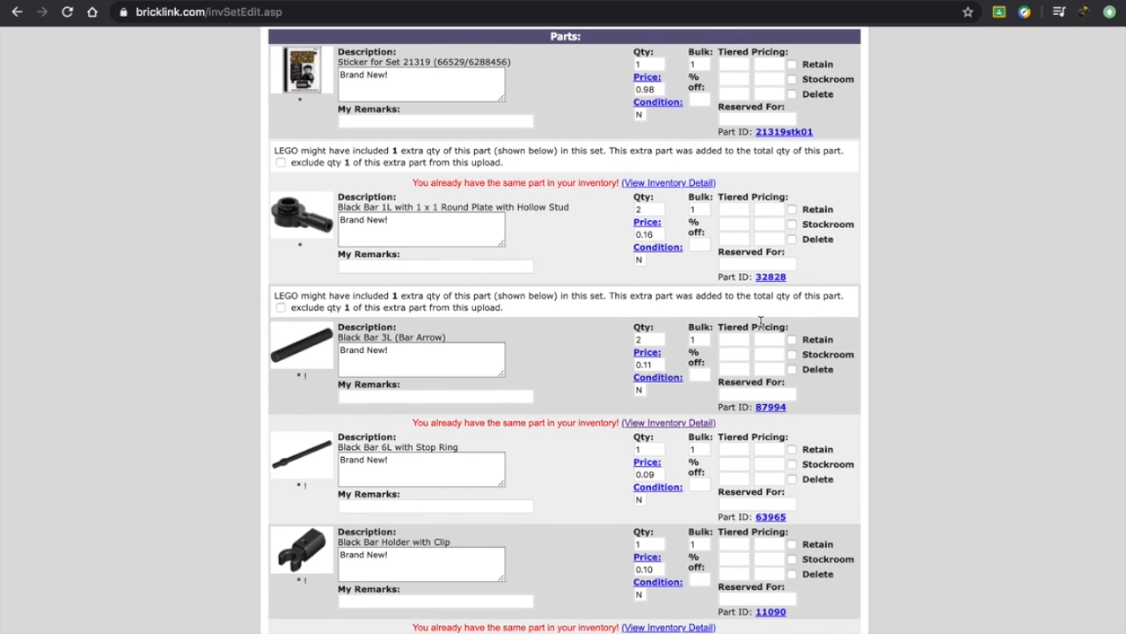
pyautogui.scroll(-2, 761, 322)
pyautogui.scroll(-5, 761, 322)
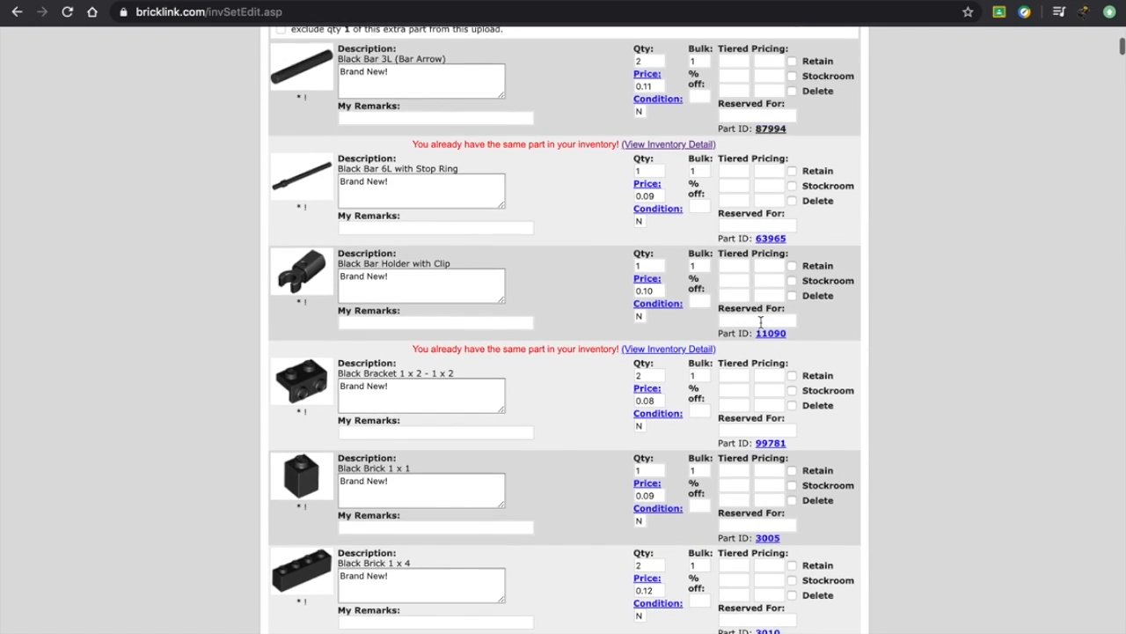
pyautogui.scroll(10, 760, 322)
pyautogui.scroll(-11, 761, 322)
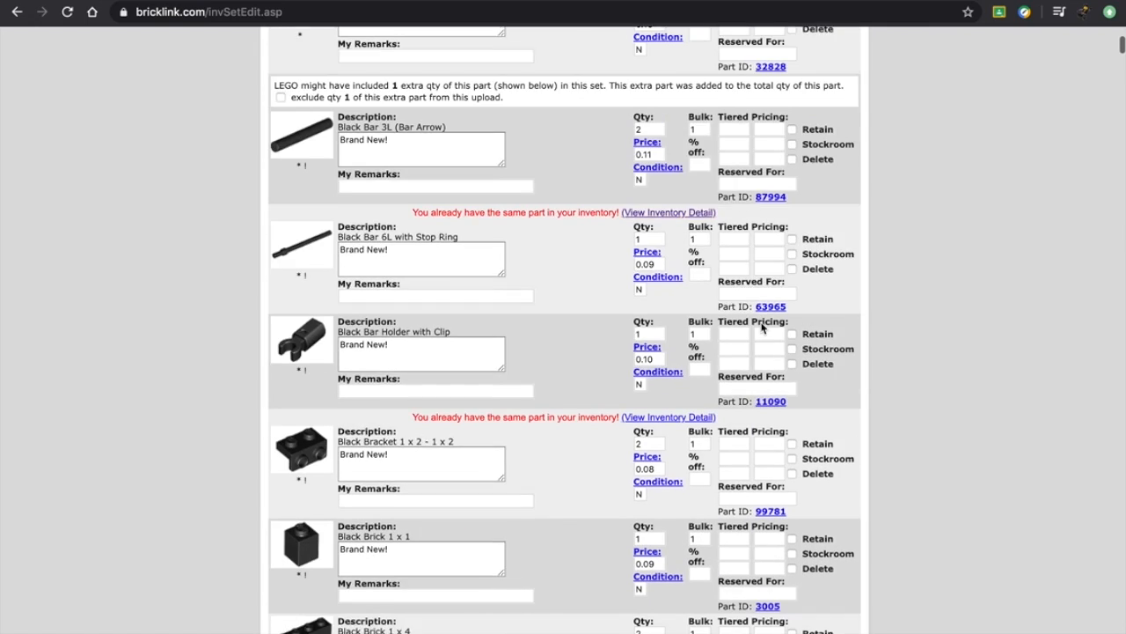
pyautogui.scroll(-15, 761, 322)
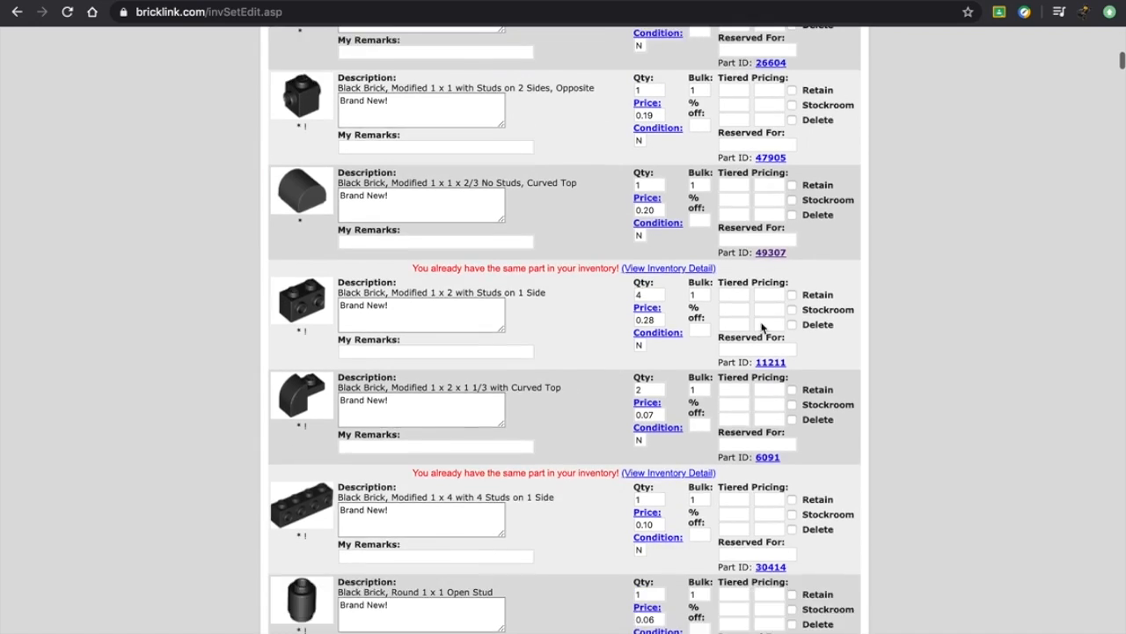
pyautogui.scroll(10, 760, 322)
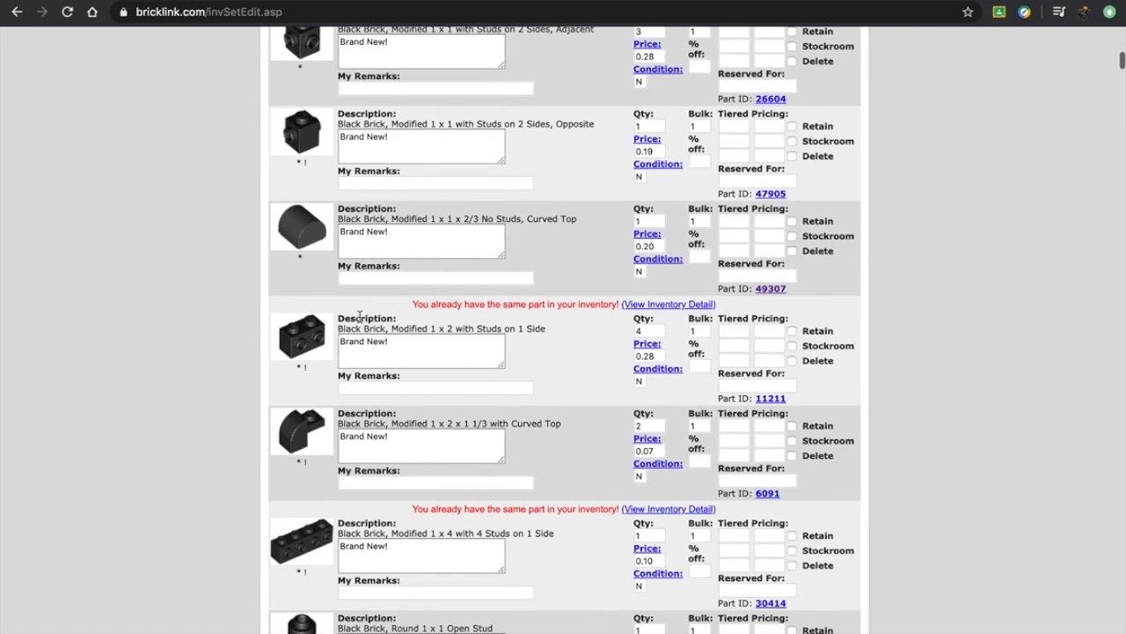
pyautogui.scroll(-20, 346, 324)
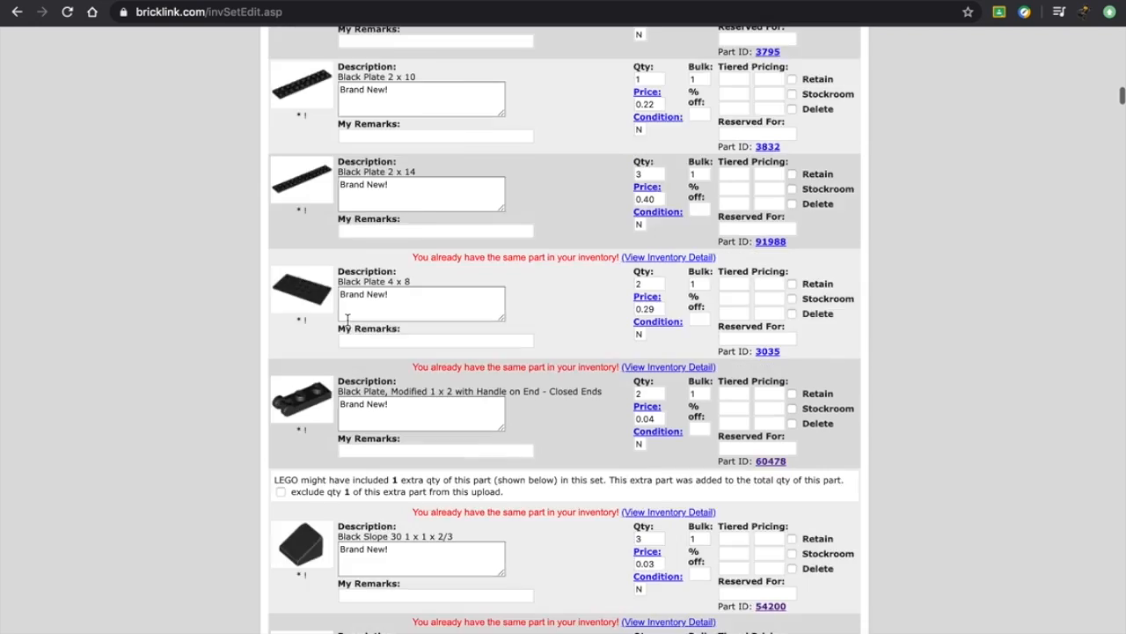
pyautogui.scroll(-10, 348, 321)
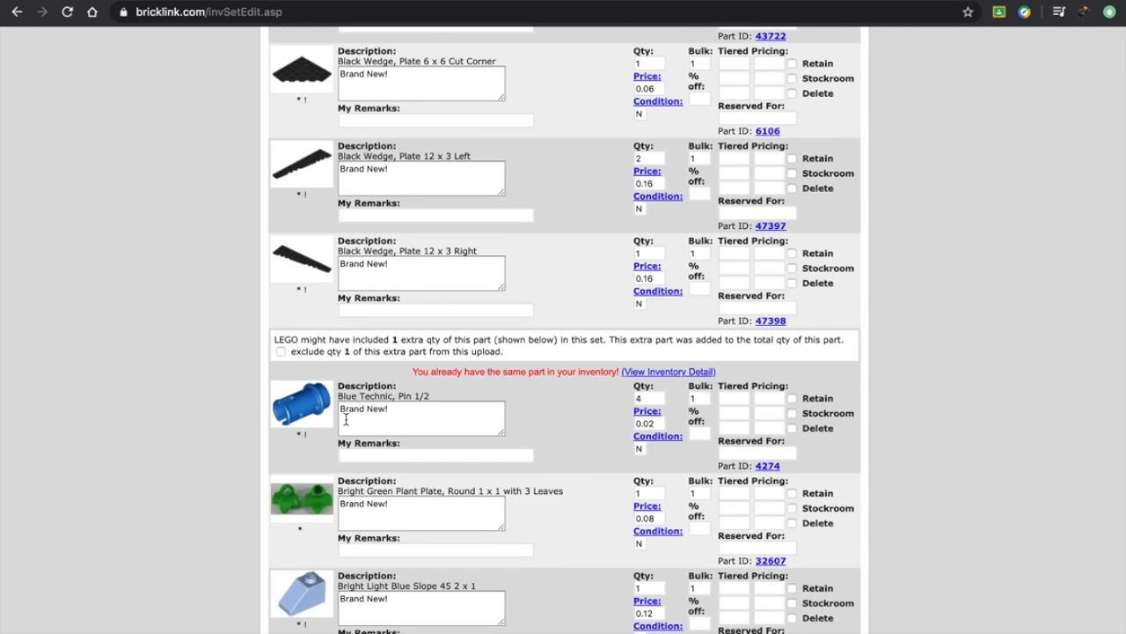
pyautogui.scroll(-2, 380, 517)
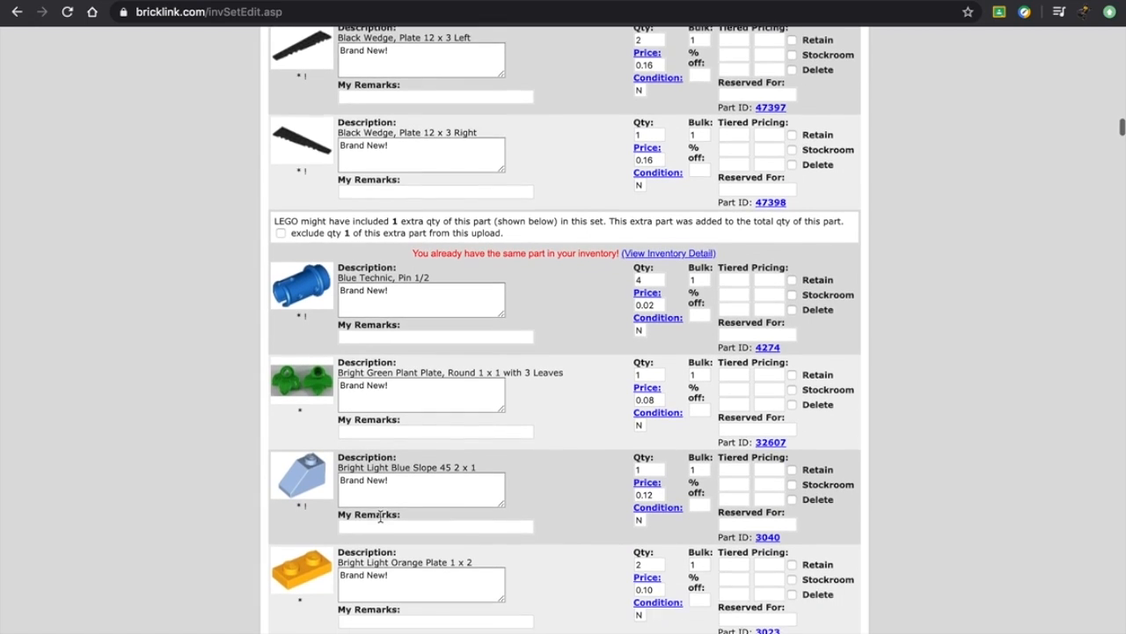
pyautogui.scroll(-20, 380, 517)
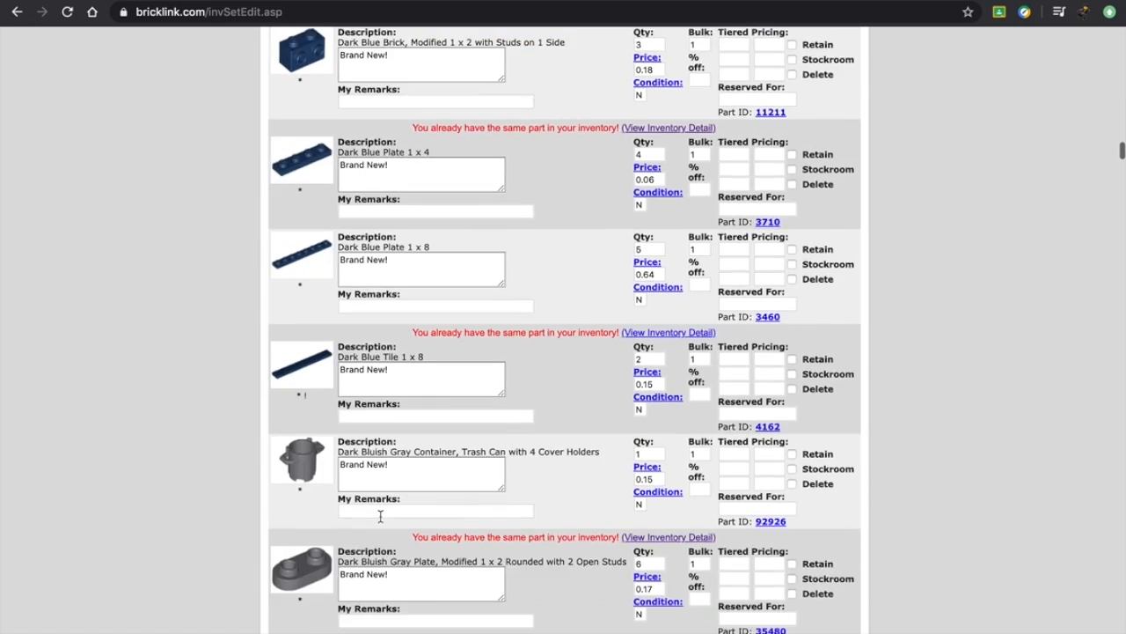
pyautogui.scroll(-20, 380, 517)
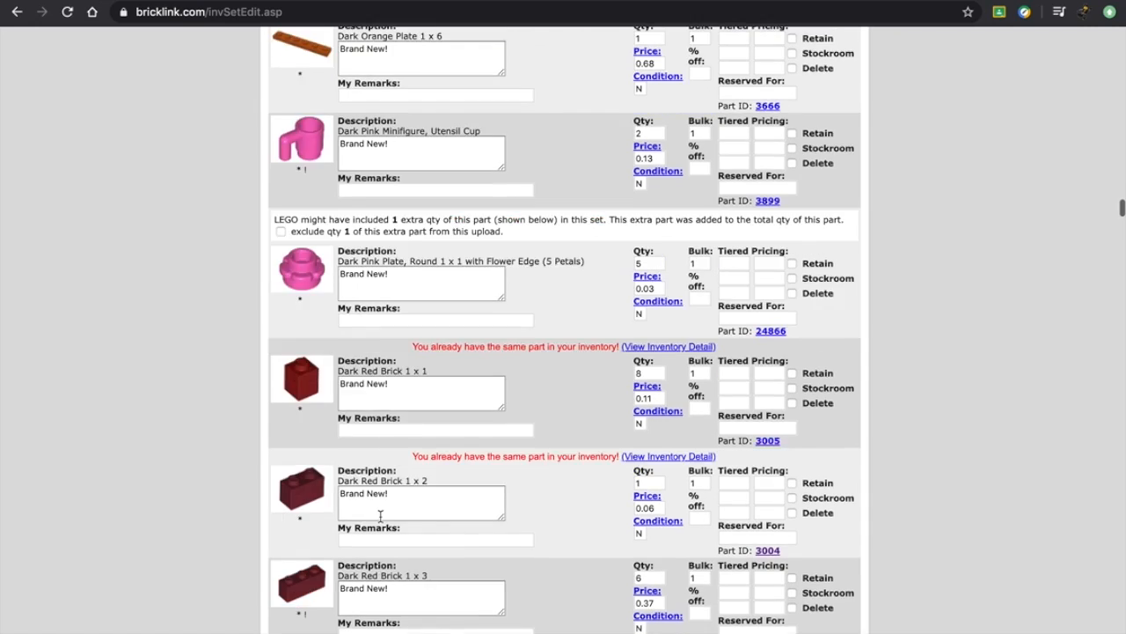
pyautogui.scroll(20, 380, 522)
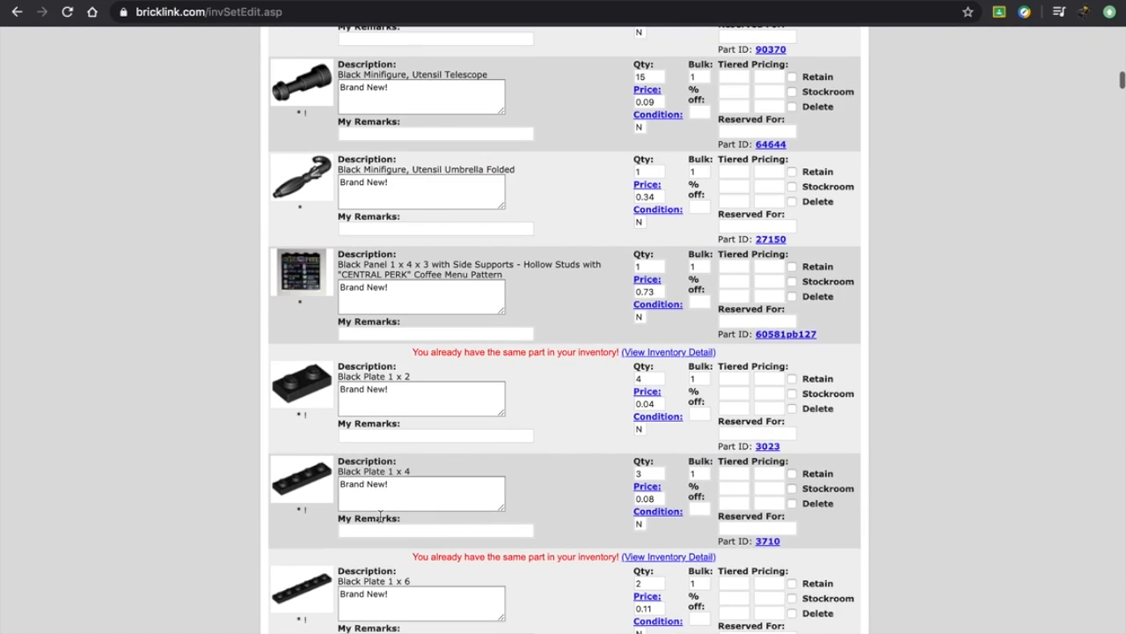